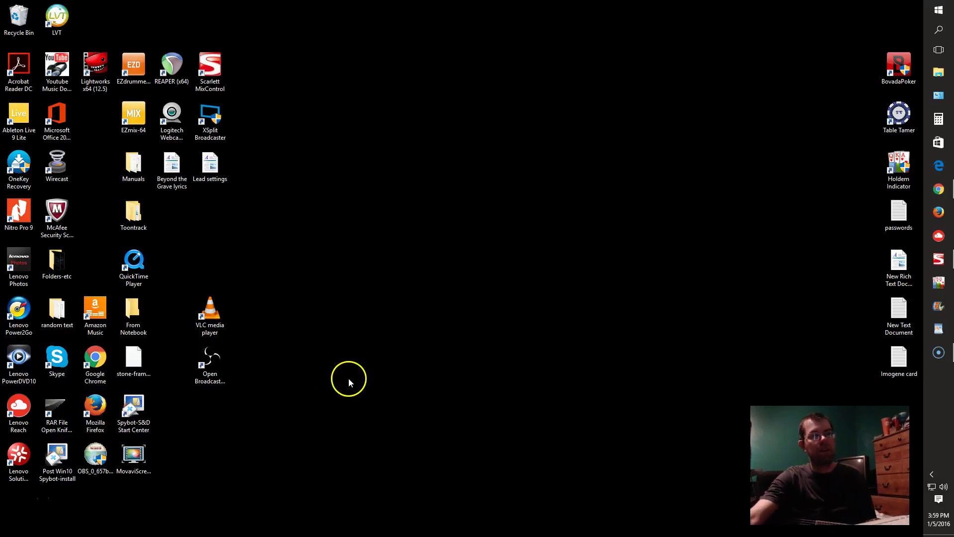
# Open the Scarlett MixControl window to view the audio interface's mixer and routing.
pyautogui.click(939, 261)
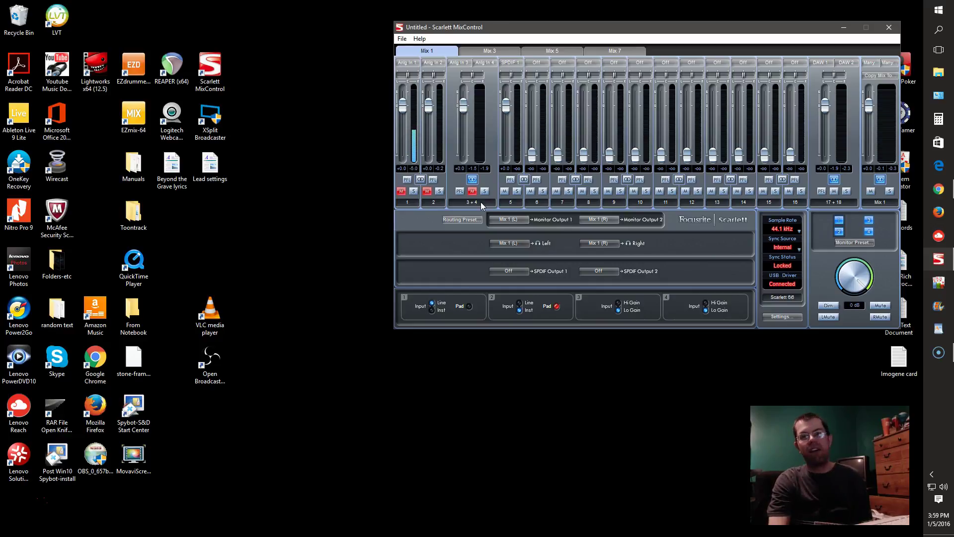
pyautogui.click(143, 107)
pyautogui.click(128, 72)
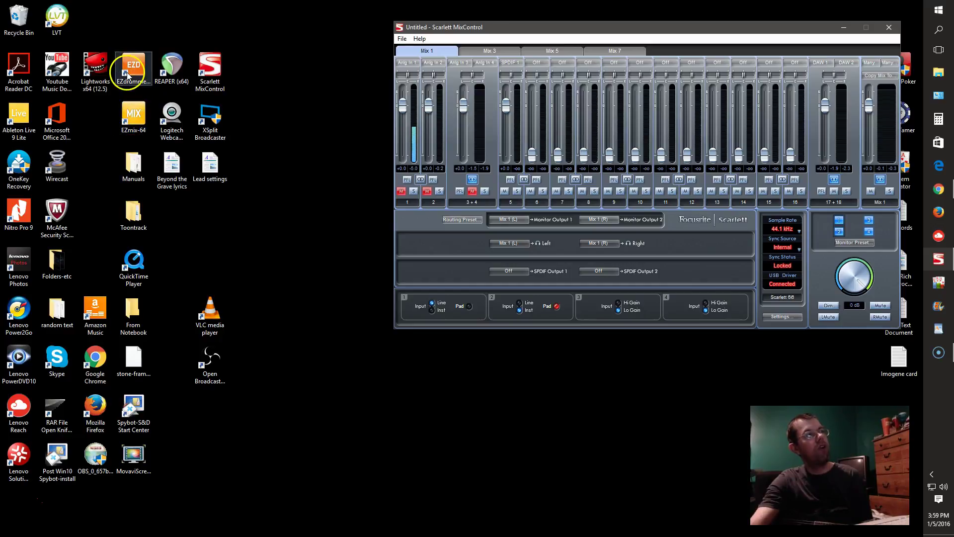
pyautogui.click(180, 65)
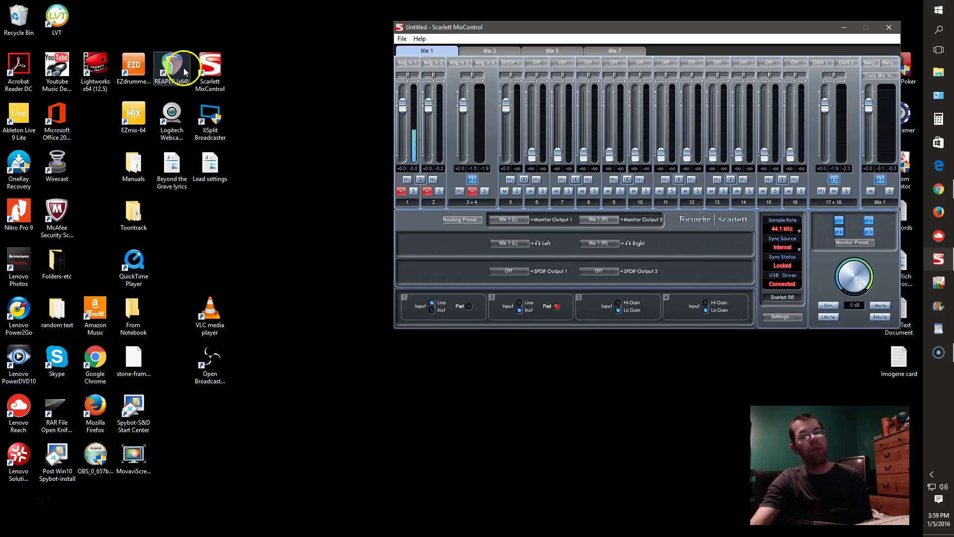
pyautogui.click(166, 104)
pyautogui.click(201, 160)
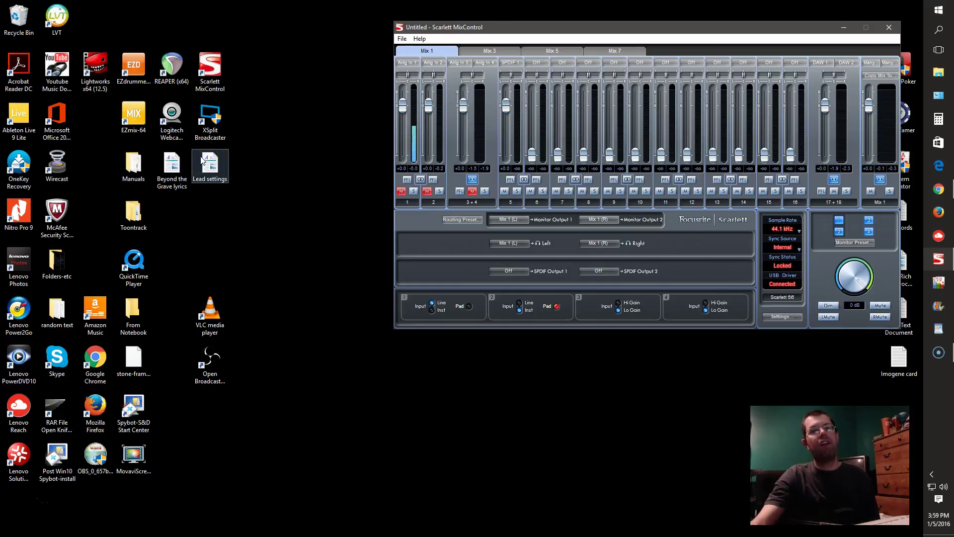
pyautogui.click(193, 169)
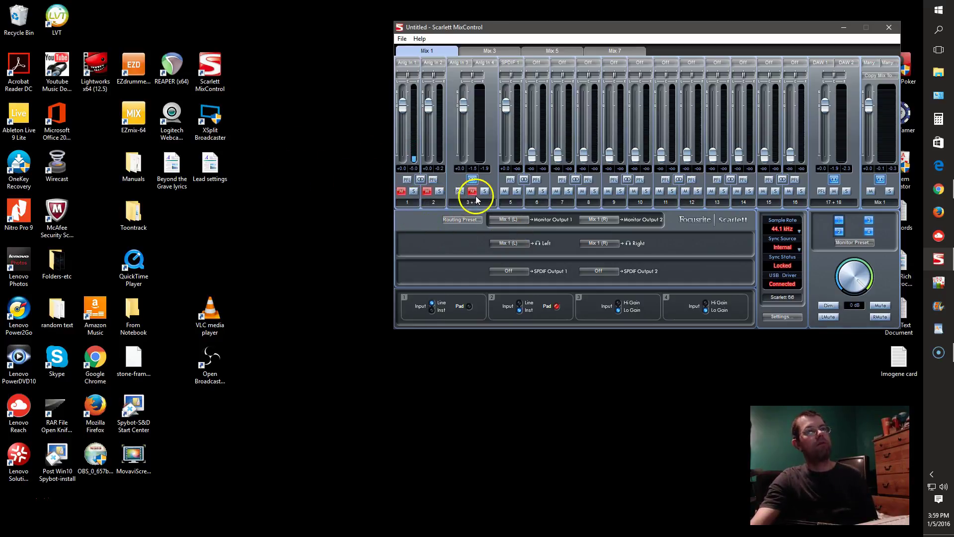
# Minimize MixControl, launch REAPER (x64) and show the audio device settings in its preferences.
pyautogui.click(844, 29)
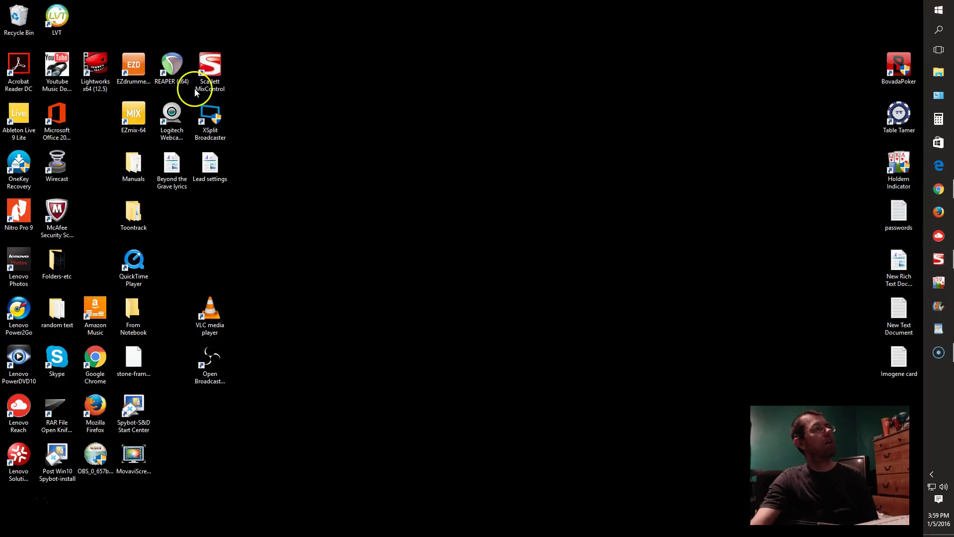
pyautogui.doubleClick(179, 77)
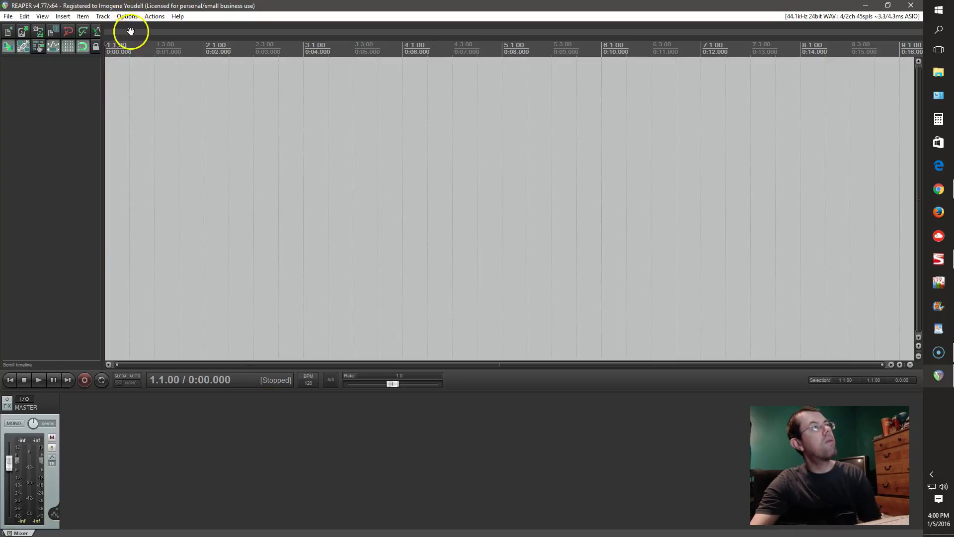
pyautogui.click(127, 17)
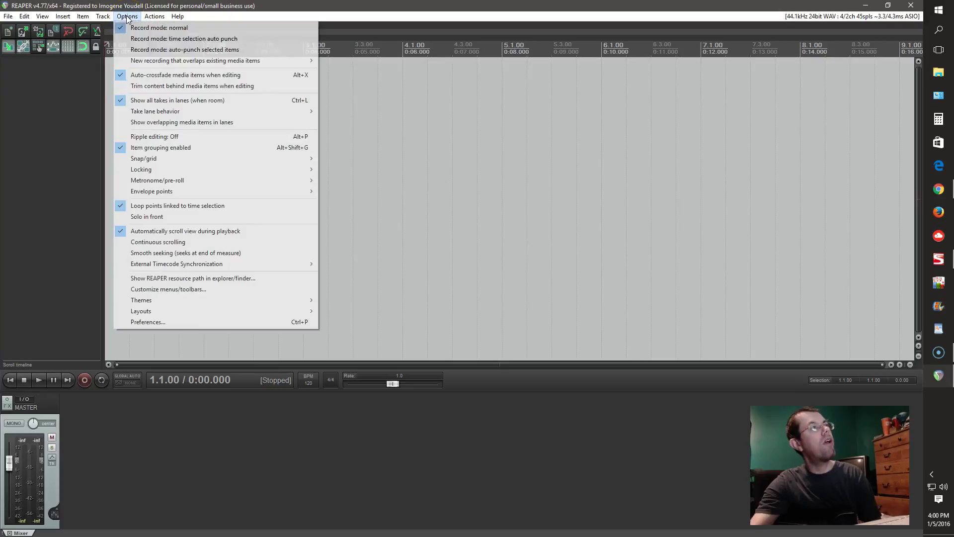
pyautogui.click(149, 322)
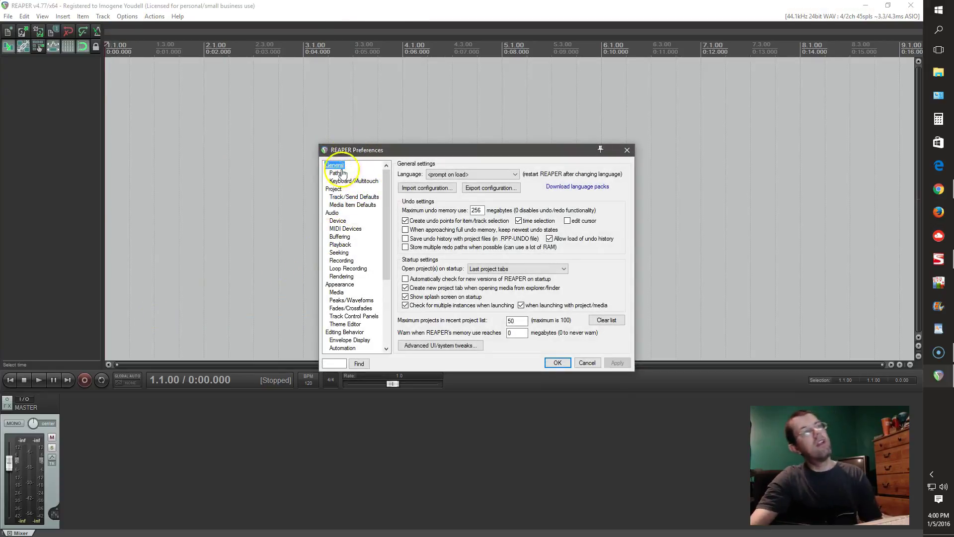
pyautogui.click(333, 214)
pyautogui.click(336, 221)
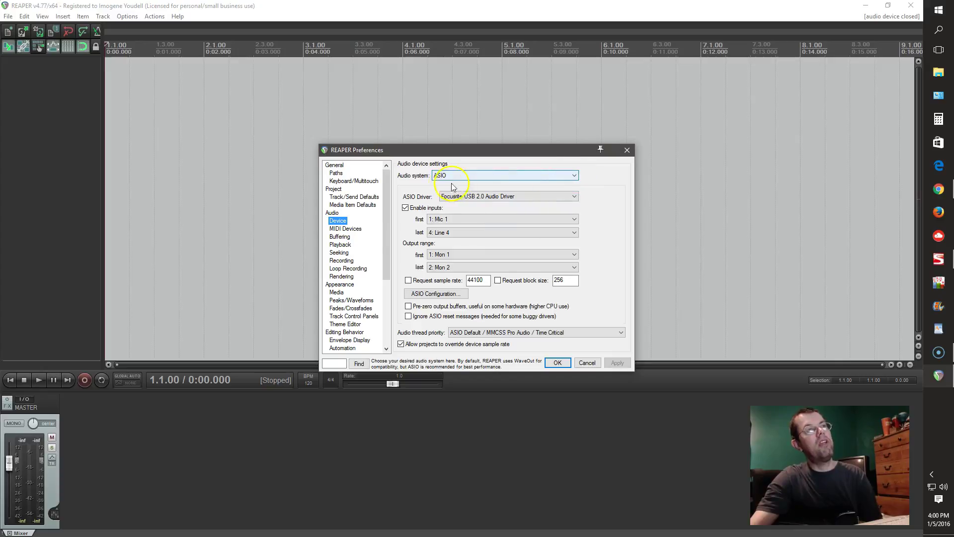
# Set the audio system to ASIO and use the Focusrite USB 2.0 Audio Driver.
pyautogui.click(575, 176)
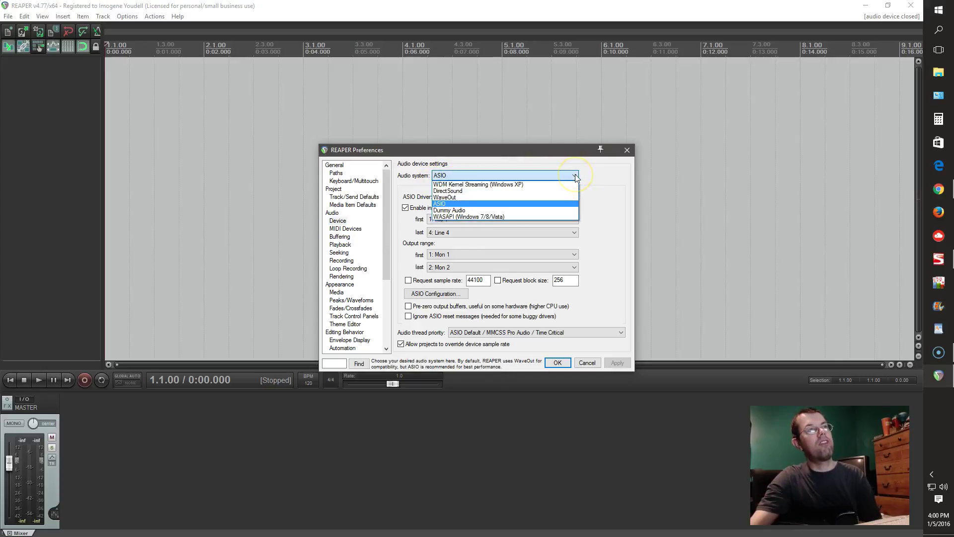
pyautogui.click(444, 204)
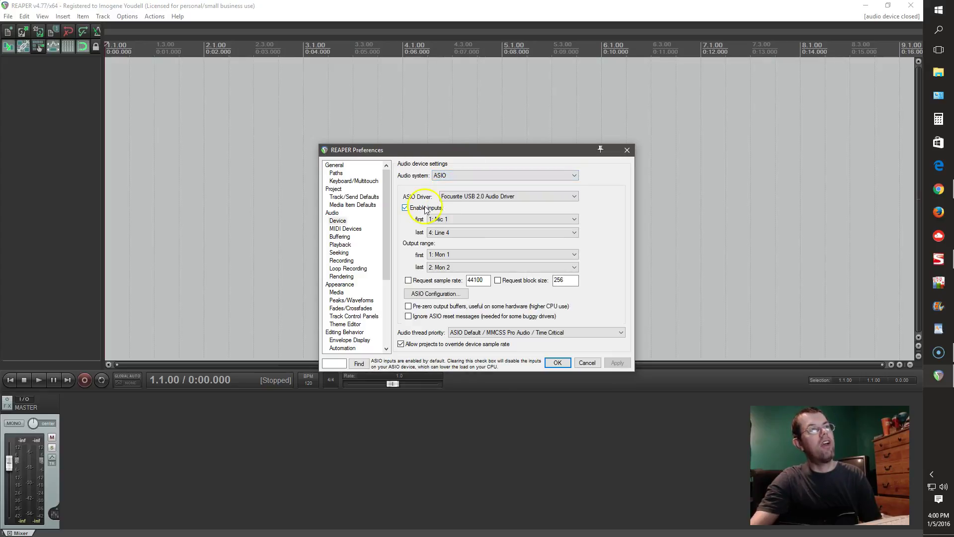
pyautogui.click(575, 196)
pyautogui.click(574, 197)
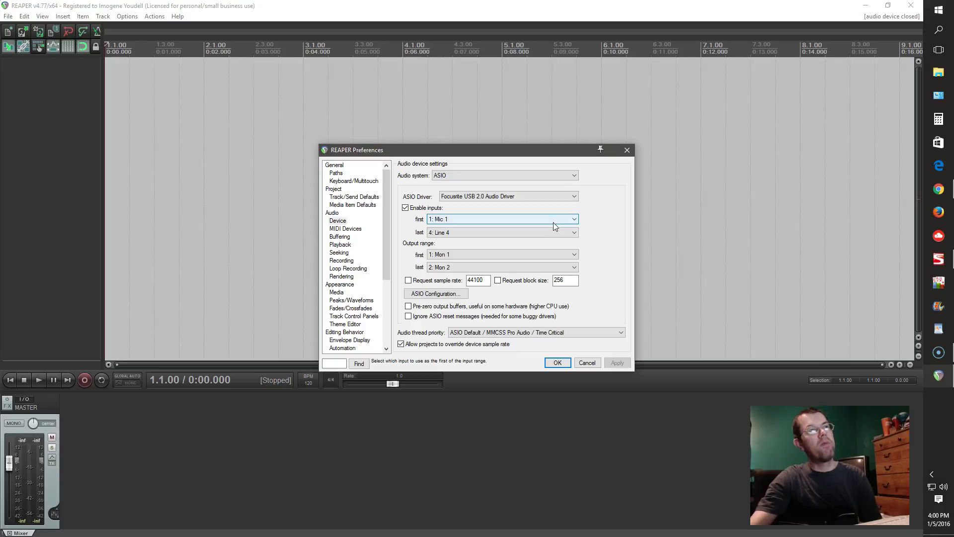
pyautogui.click(576, 176)
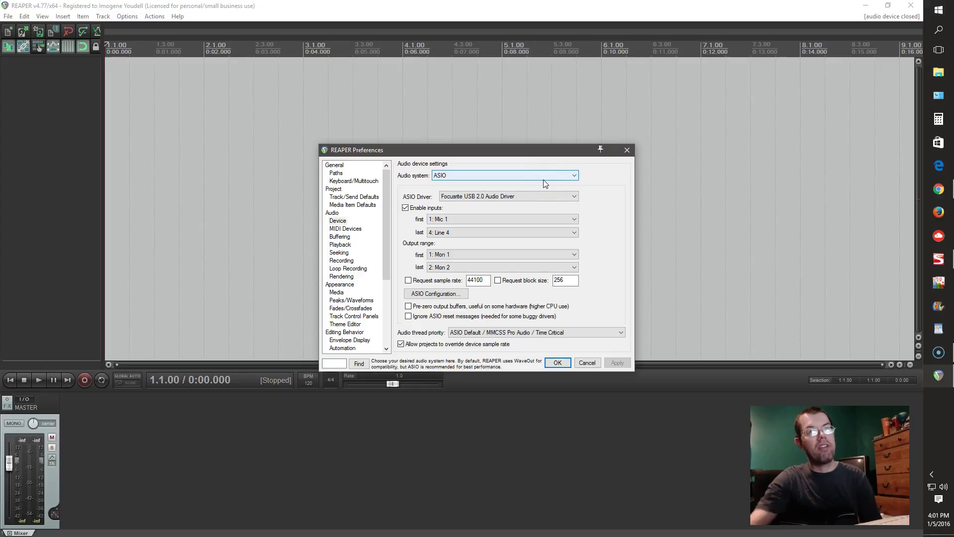
# Set the enabled input range from 1: Mic 1 as first to 4: Line 4 as last.
pyautogui.click(573, 219)
pyautogui.click(501, 219)
pyautogui.click(502, 232)
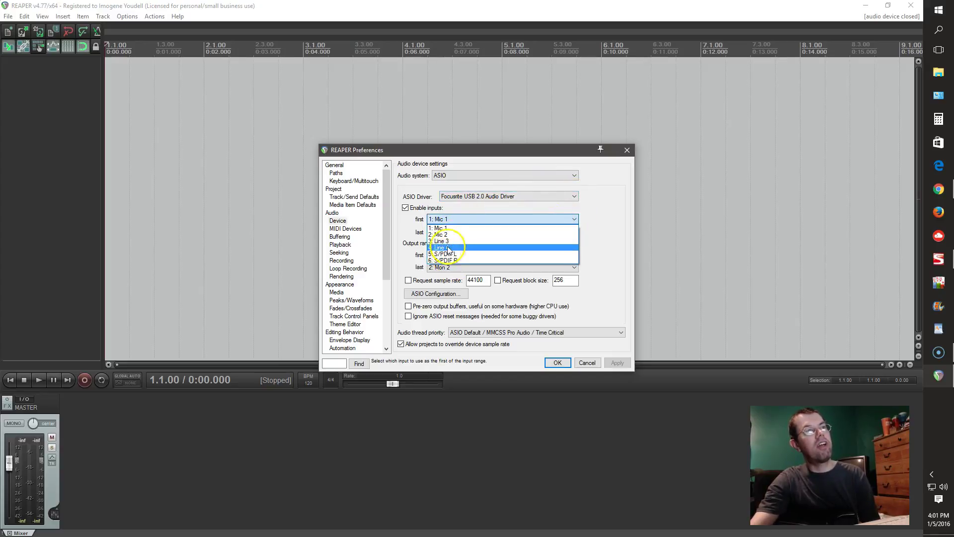
pyautogui.click(450, 260)
pyautogui.click(574, 232)
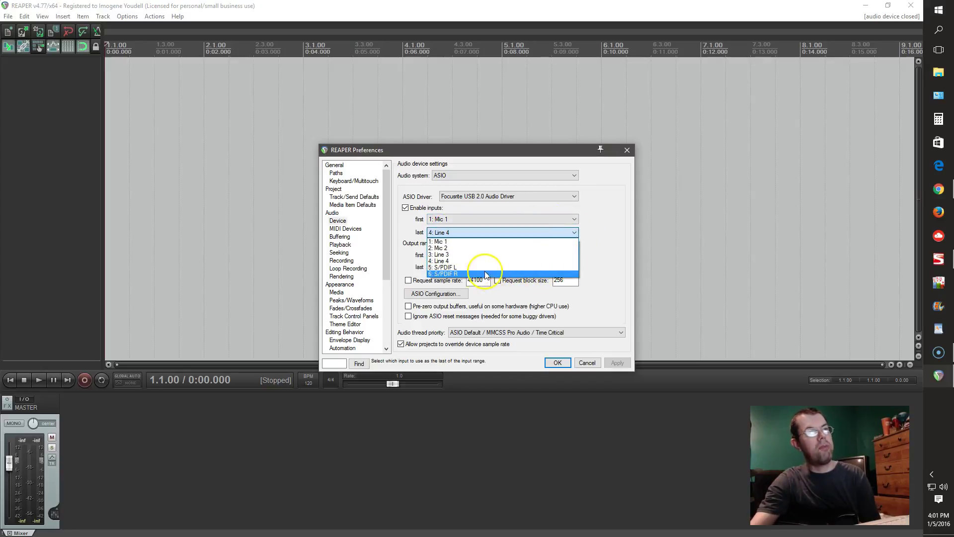
pyautogui.click(444, 261)
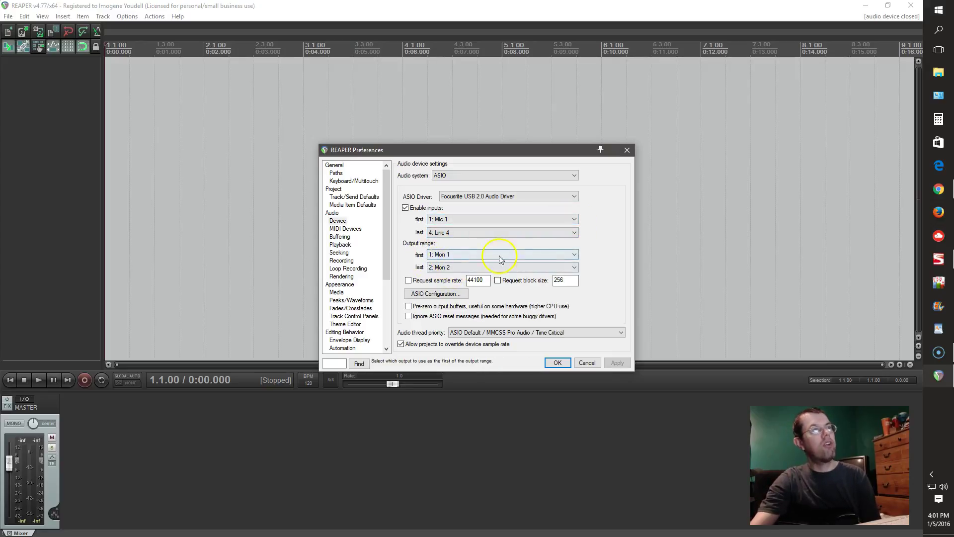
# Set the output range from 1: Mon 1 to 2: Mon 2 and accept the preferences.
pyautogui.click(574, 256)
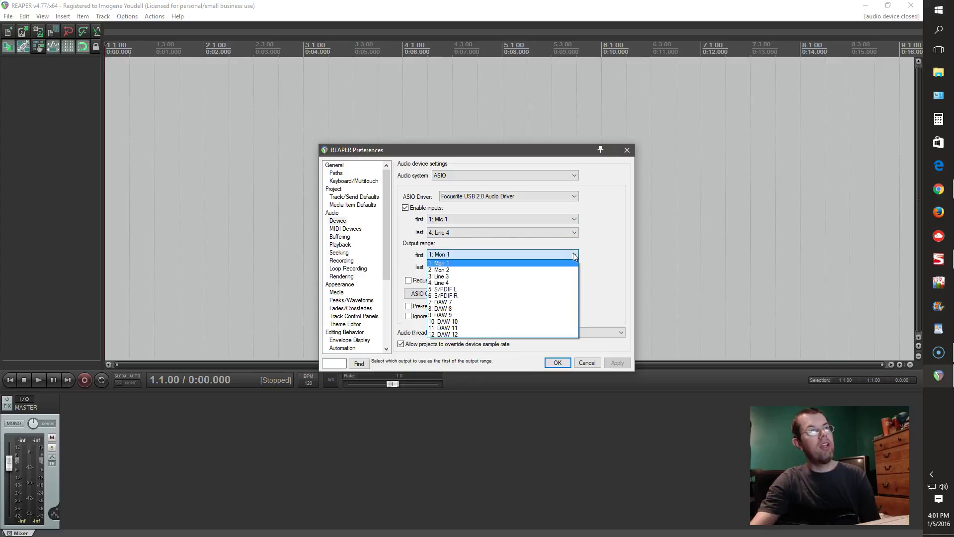
pyautogui.click(463, 264)
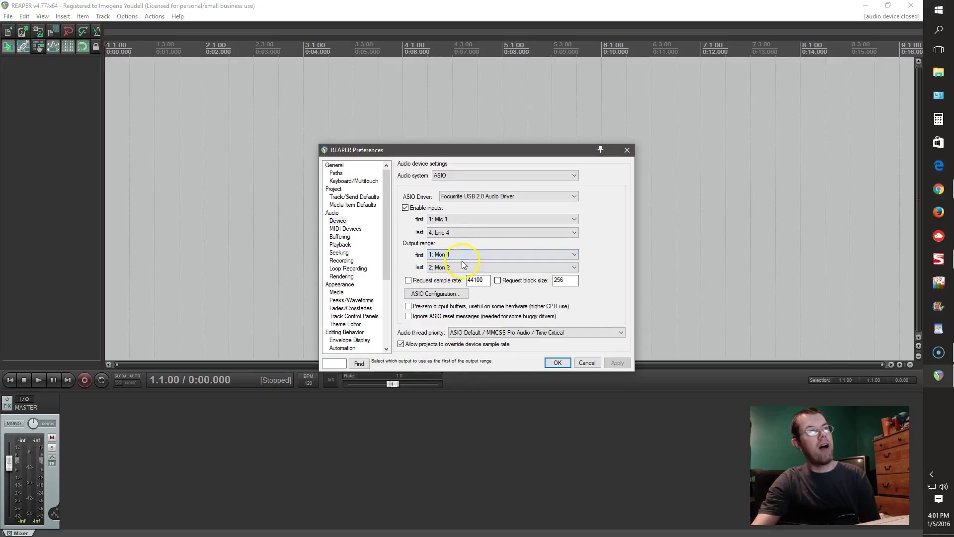
pyautogui.click(575, 268)
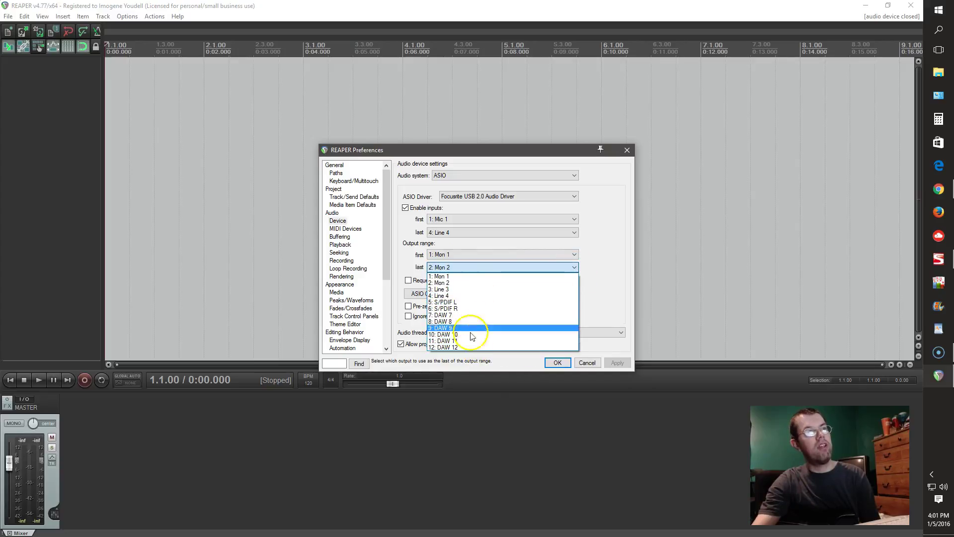
pyautogui.click(462, 276)
pyautogui.click(569, 268)
pyautogui.click(553, 283)
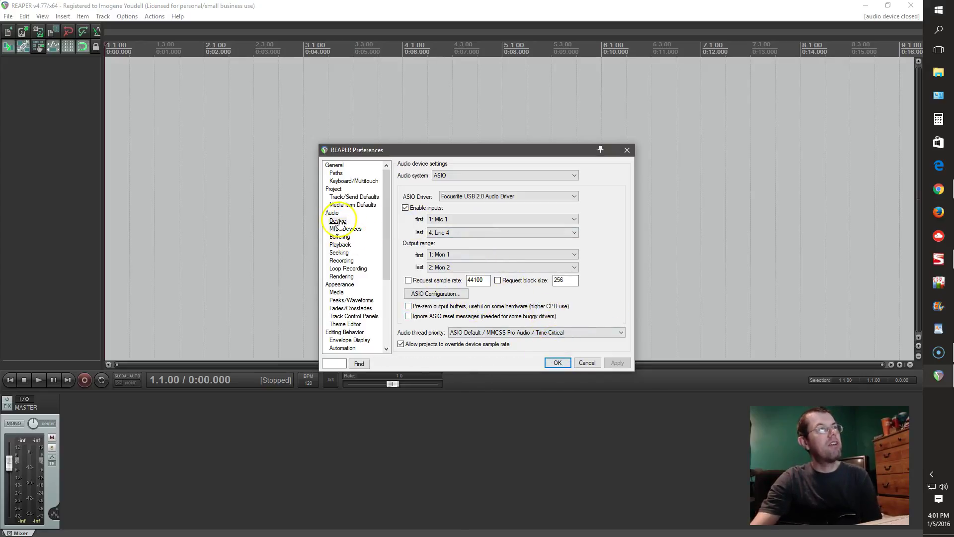
pyautogui.click(558, 363)
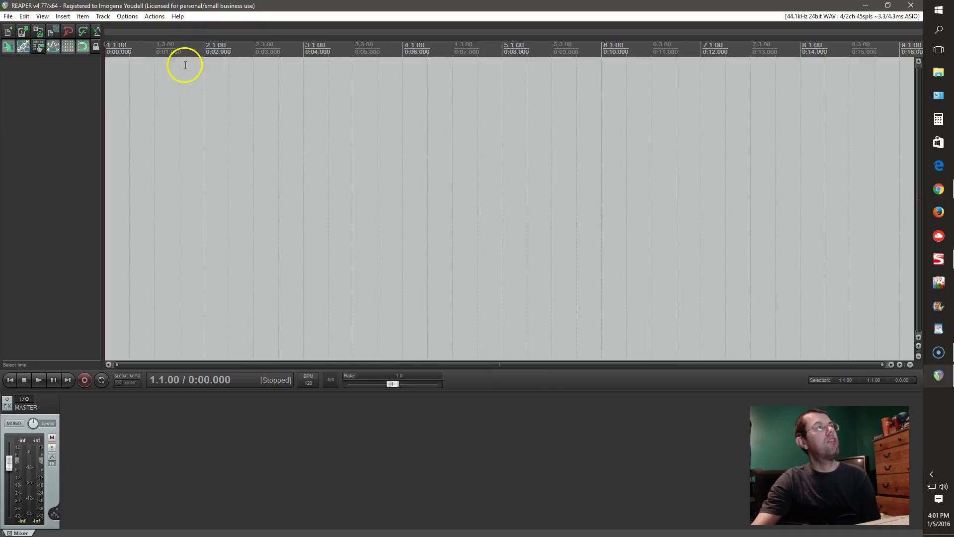
pyautogui.click(67, 19)
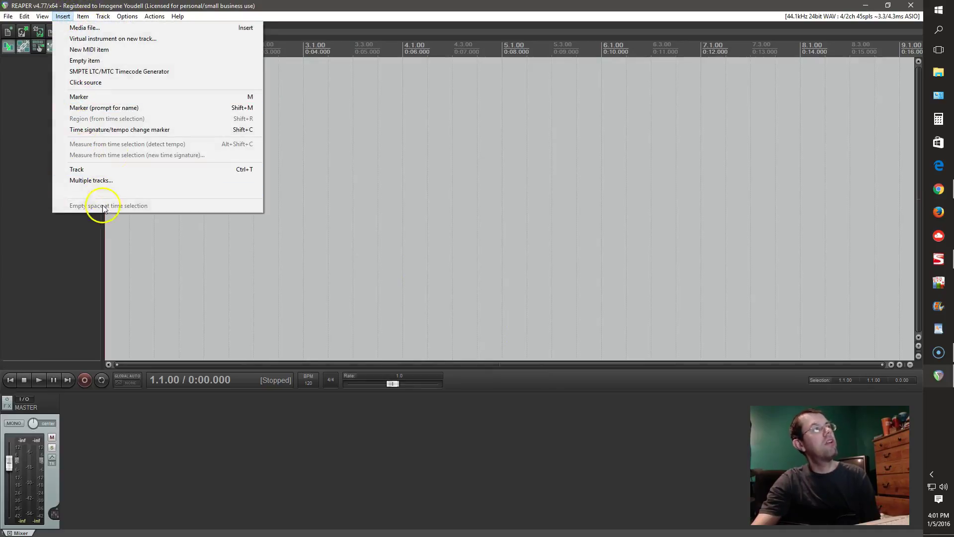
pyautogui.moveTo(84, 19)
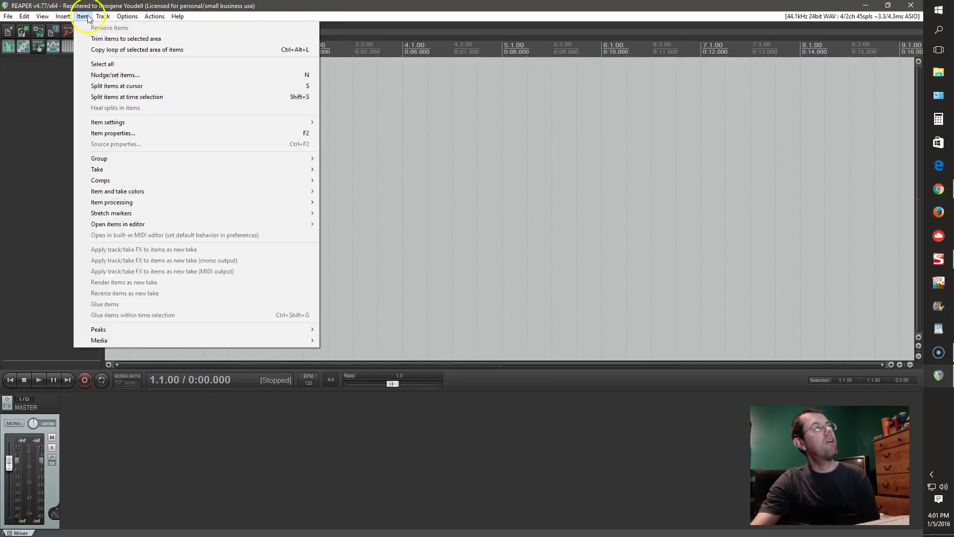
pyautogui.click(8, 19)
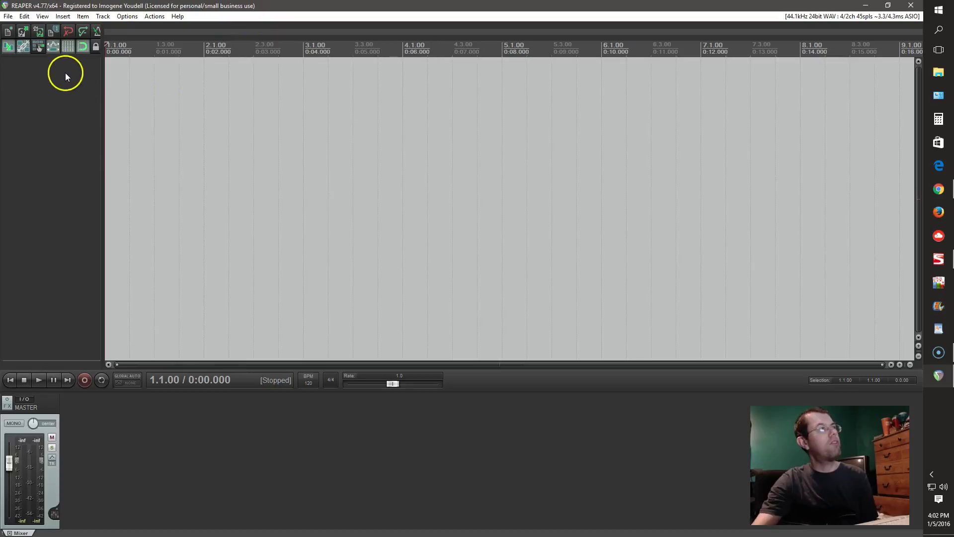
pyautogui.click(8, 16)
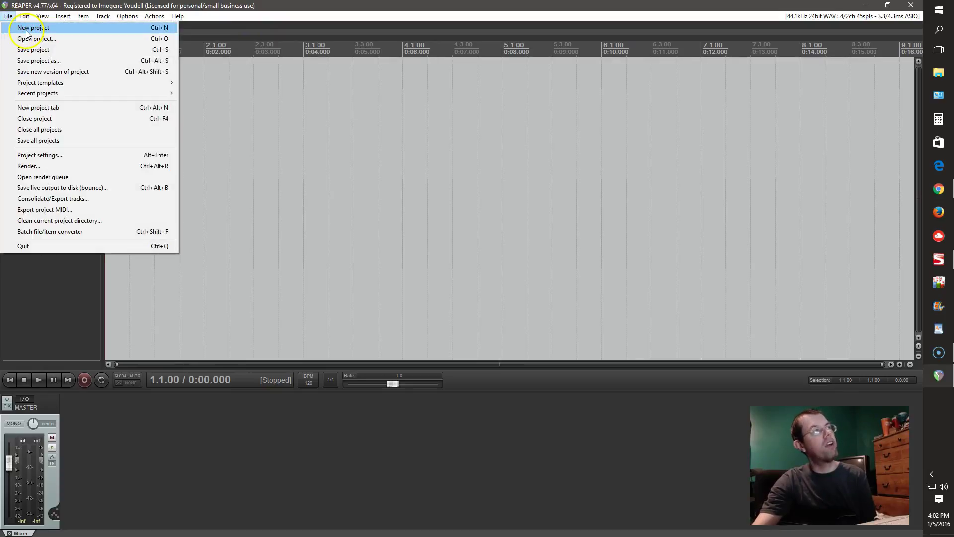
pyautogui.moveTo(103, 17)
pyautogui.click(269, 7)
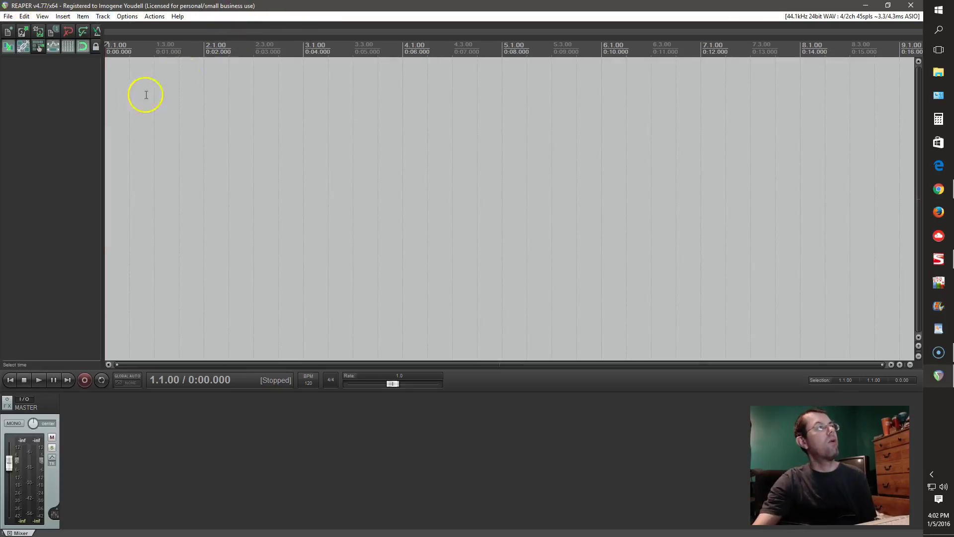
# Insert a new track and set its input to mono Mic 2.
pyautogui.rightClick(77, 76)
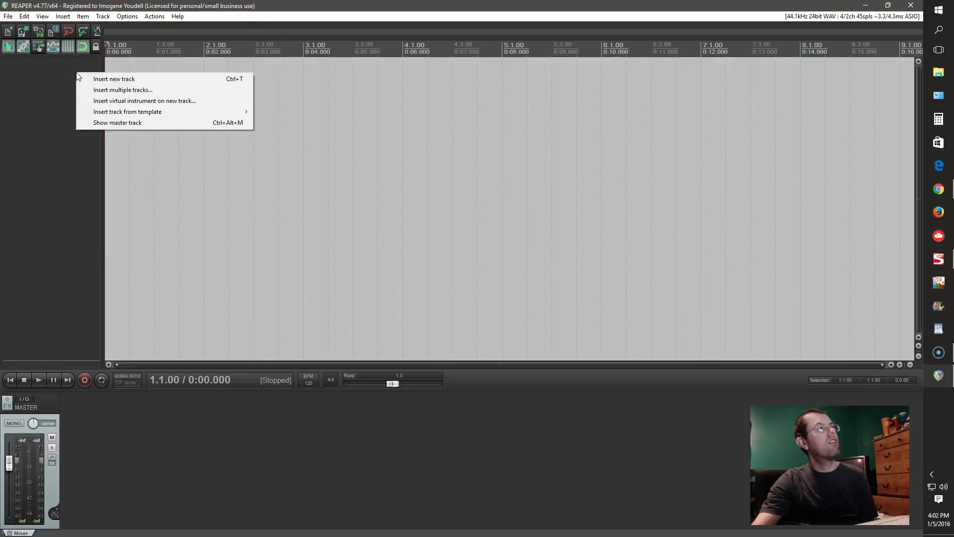
pyautogui.click(115, 78)
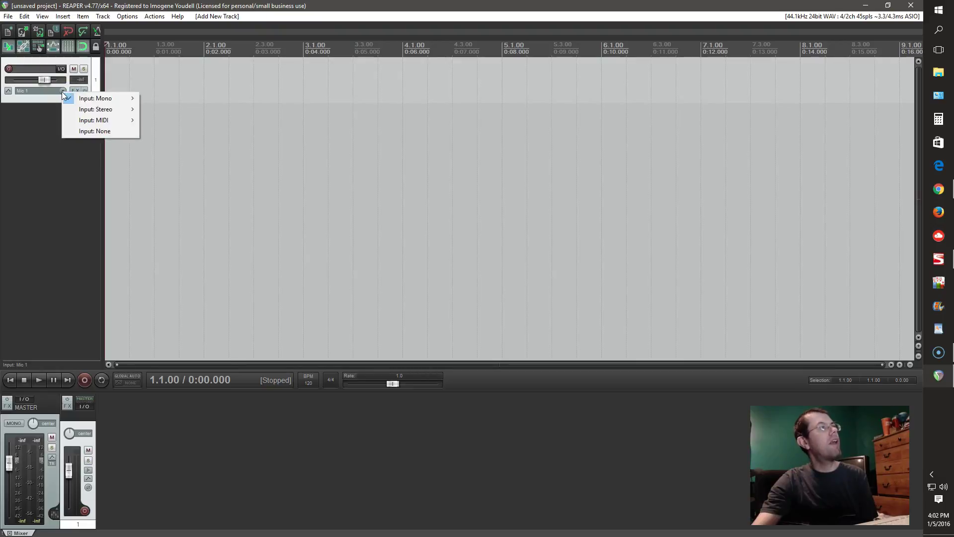
pyautogui.moveTo(99, 99)
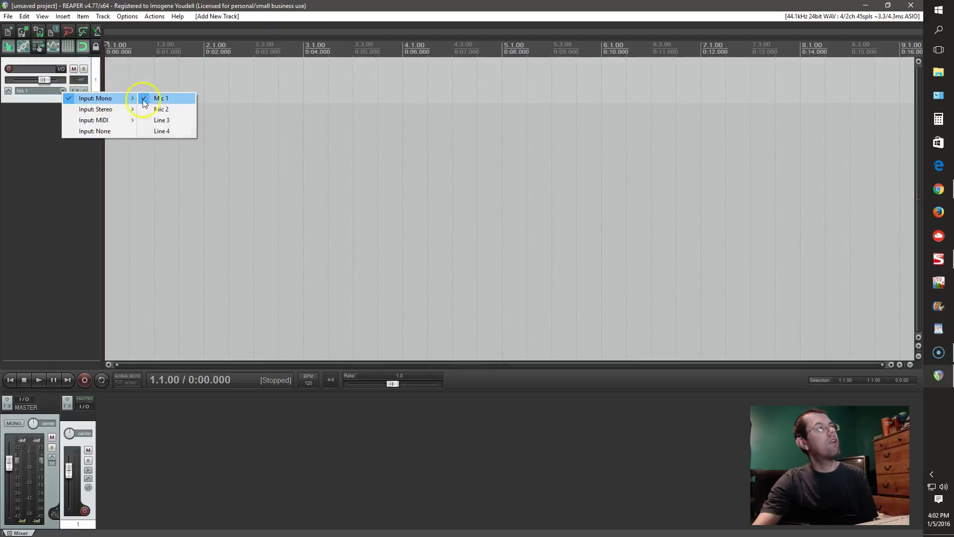
pyautogui.click(167, 110)
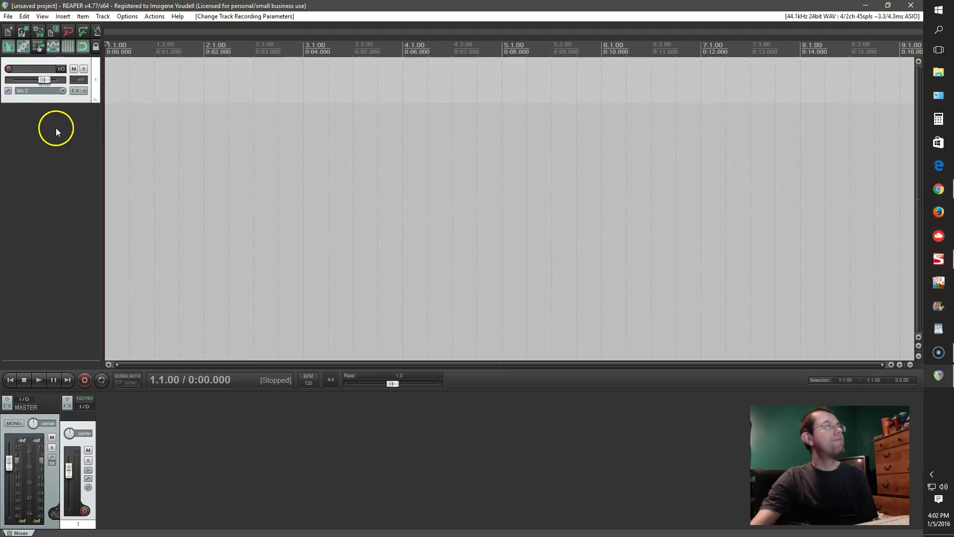
# Arm track 1 for recording and turn on its record monitoring.
pyautogui.click(9, 69)
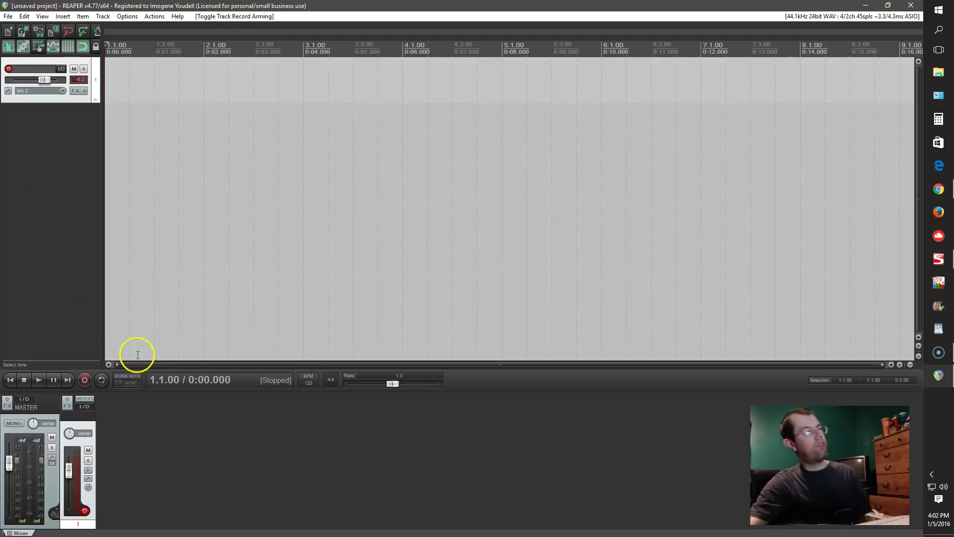
pyautogui.click(88, 471)
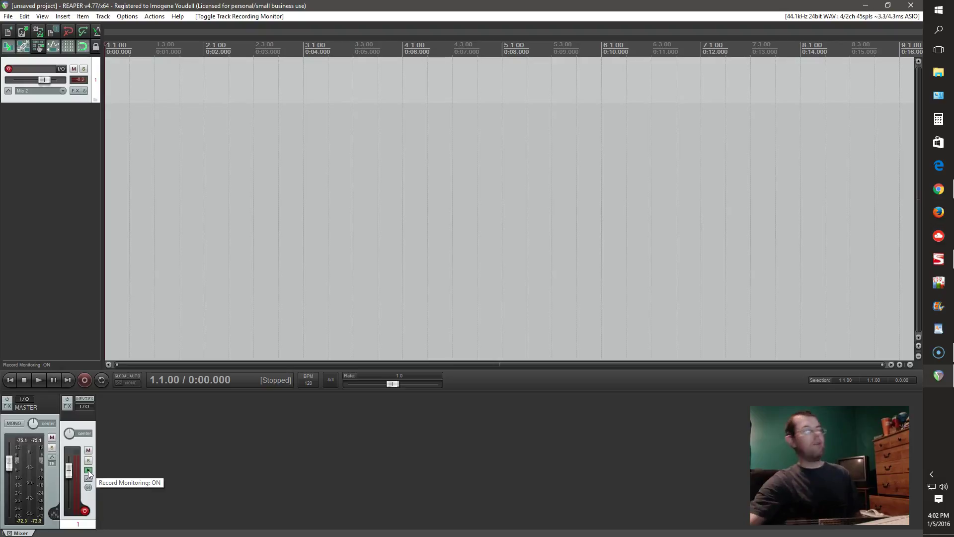
pyautogui.moveTo(72, 466)
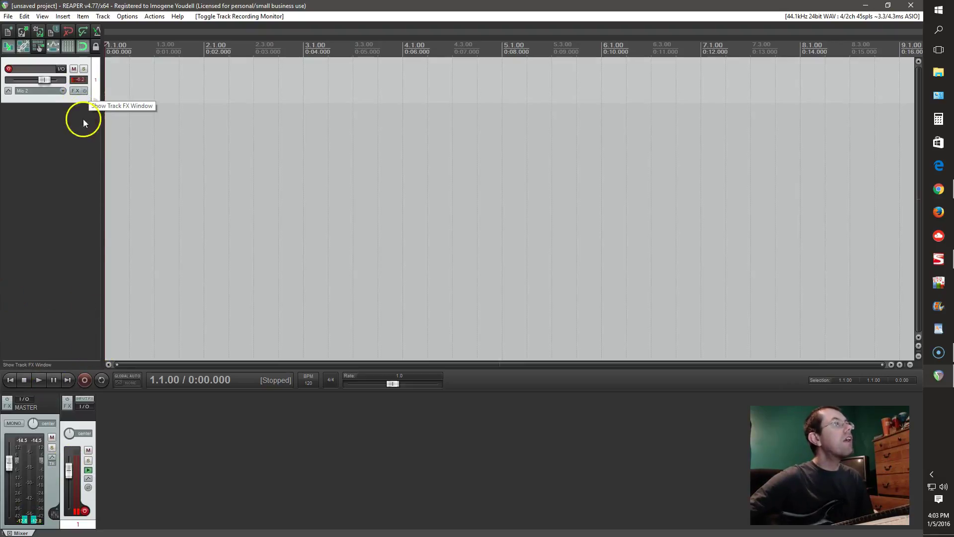
# Add the VST EZmix (Toontrack) plugin to track 1's effects and move its window to the middle of the workspace.
pyautogui.click(74, 91)
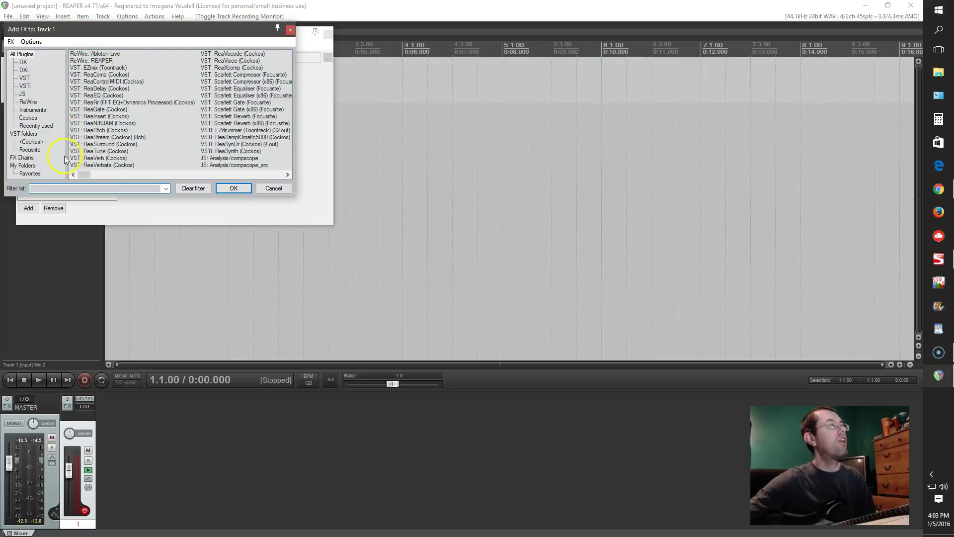
pyautogui.click(21, 54)
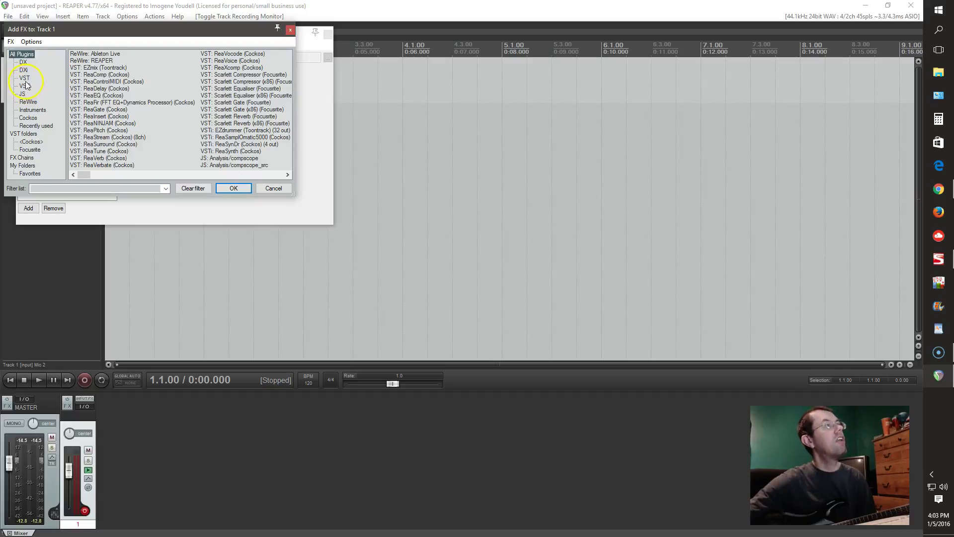
pyautogui.click(26, 79)
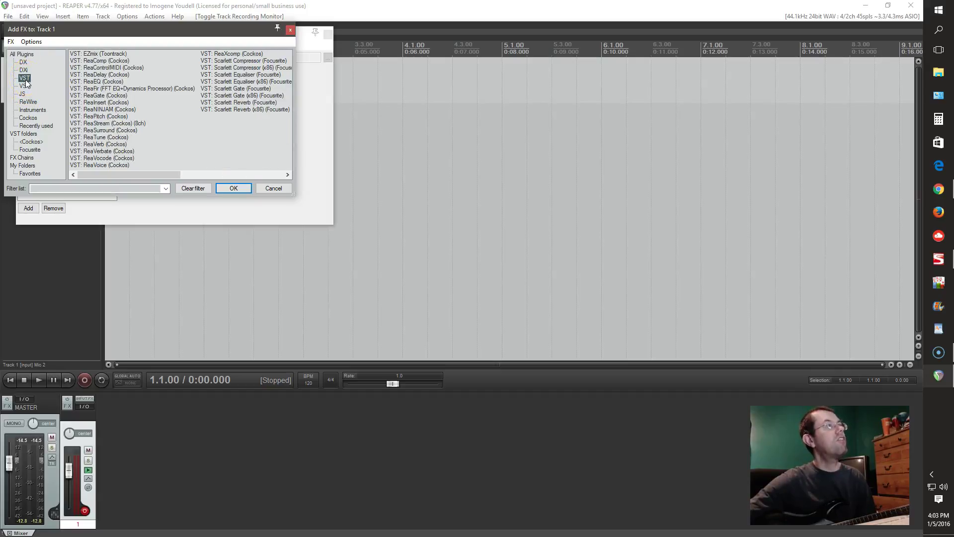
pyautogui.click(27, 87)
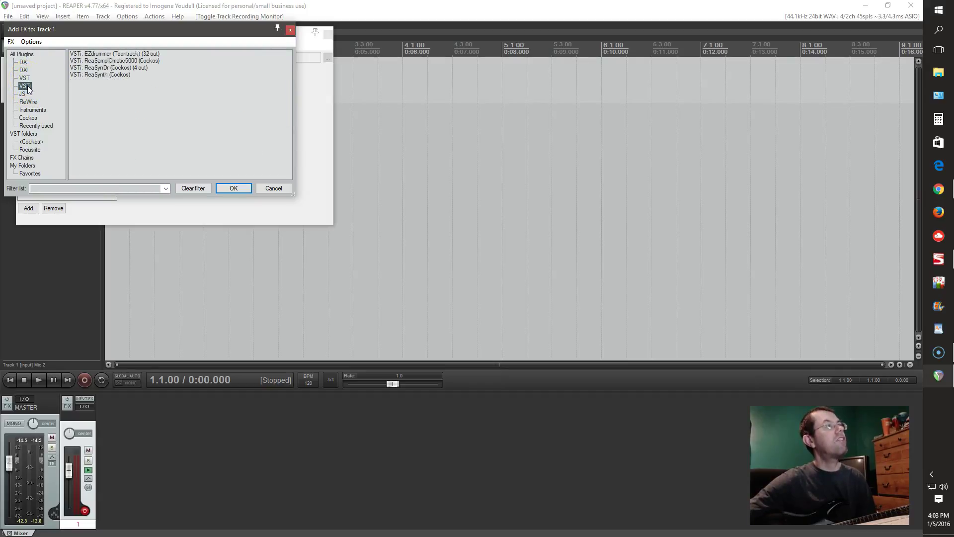
pyautogui.click(21, 53)
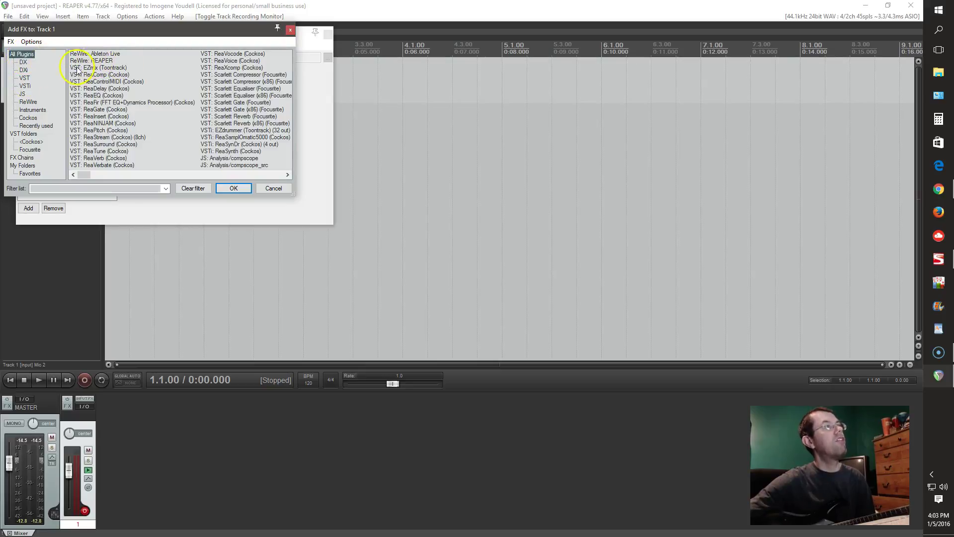
pyautogui.click(106, 68)
pyautogui.doubleClick(106, 67)
pyautogui.click(379, 35)
pyautogui.moveTo(366, 40); pyautogui.dragTo(693, 73)
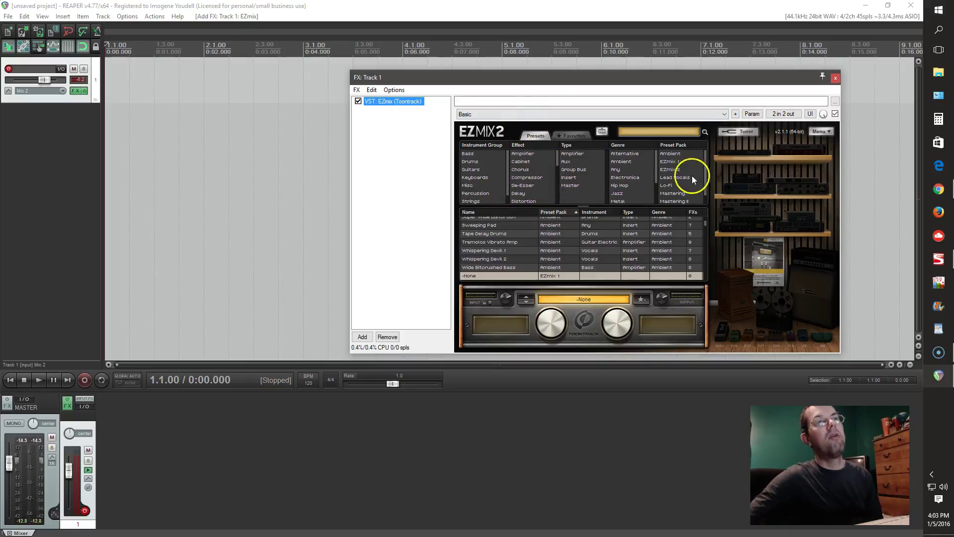
# Filter the EZmix preset list to the Metal Guitar G... preset pack.
pyautogui.click(705, 174)
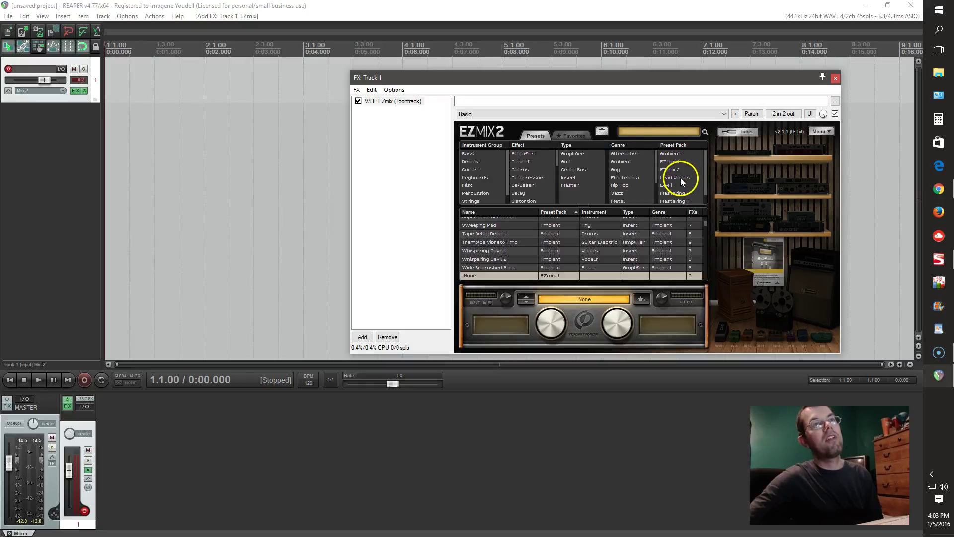
pyautogui.moveTo(705, 177); pyautogui.dragTo(705, 184)
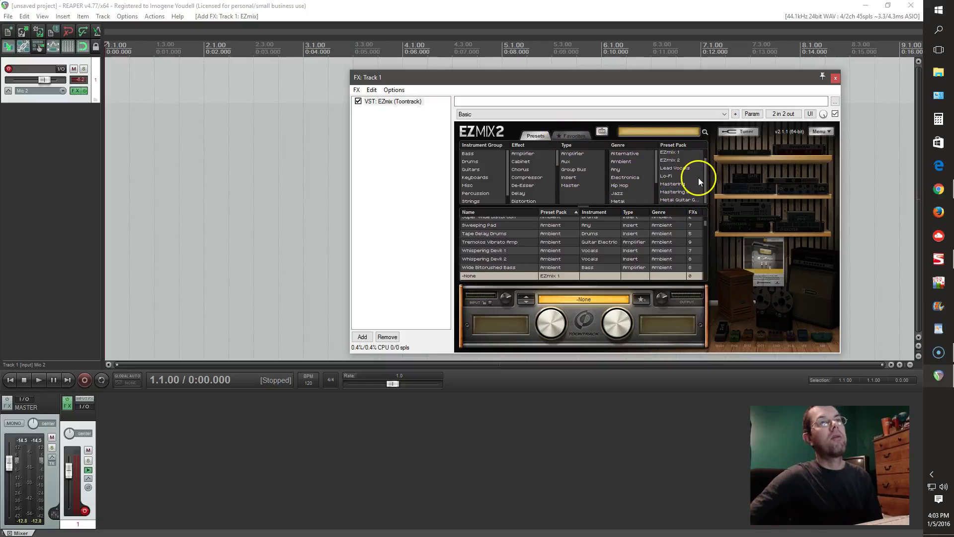
pyautogui.click(678, 200)
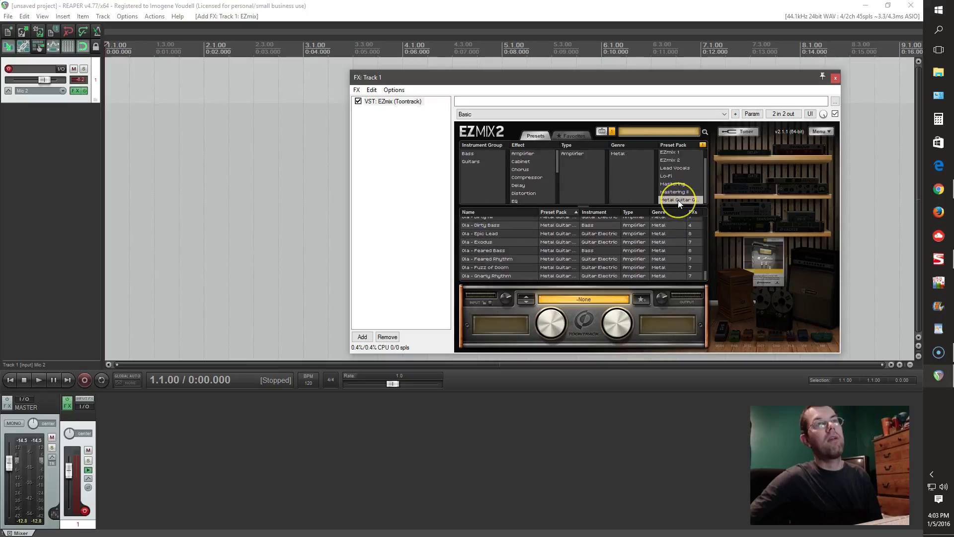
# Show the favourite EZmix presets and load Adam - Thin Clean.
pyautogui.click(567, 136)
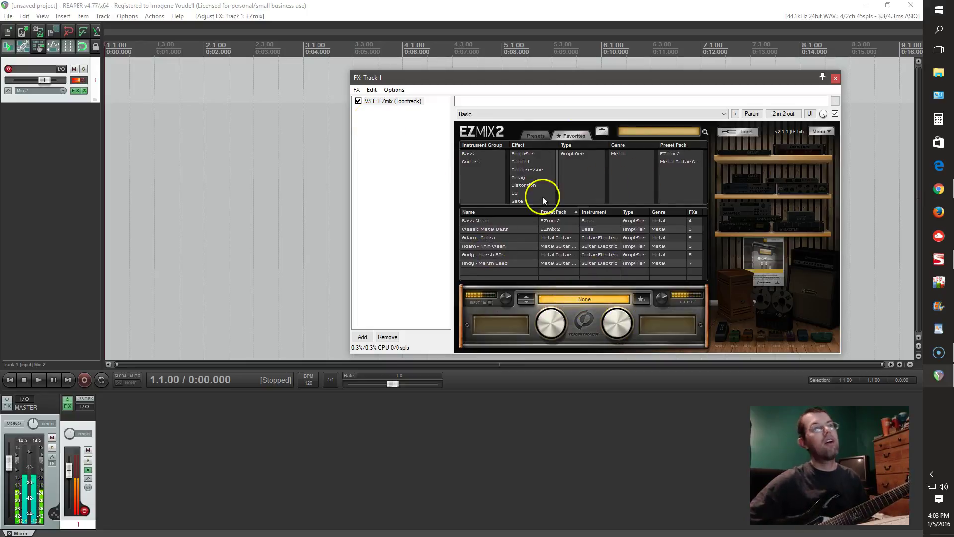
pyautogui.click(529, 245)
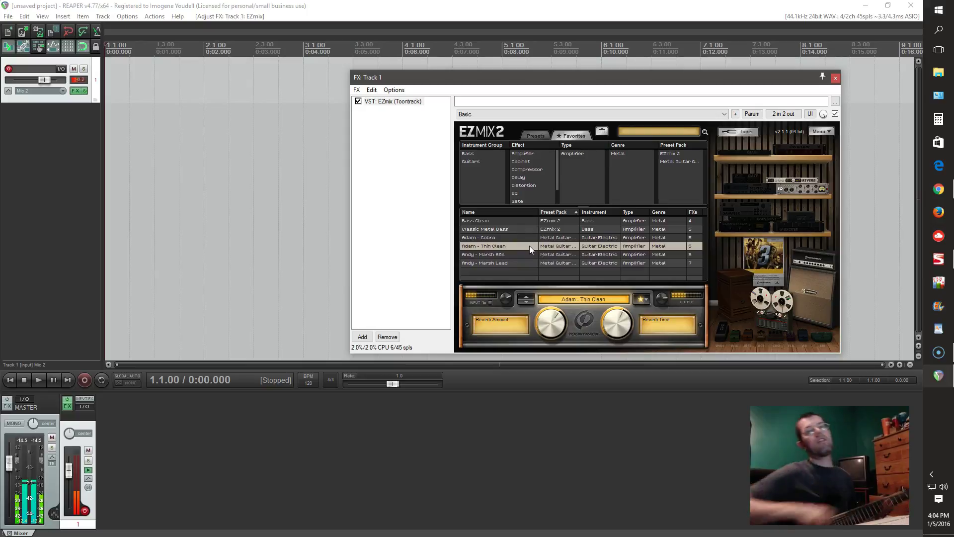
pyautogui.click(604, 242)
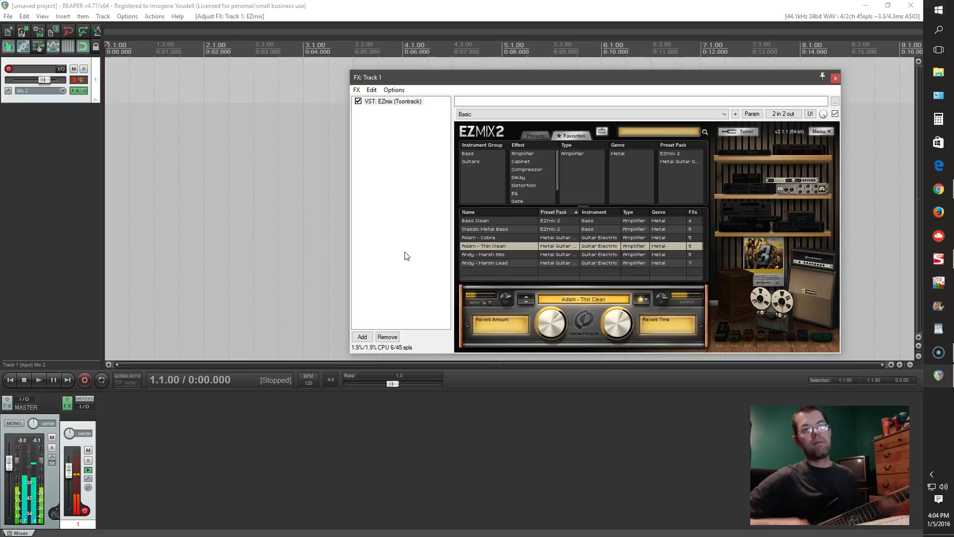
# Audition the favourites Andy - Marsh 60s, Adam - Cobra with a slightly adjusted Drive, Andy - Marsh Lead and Adam - Thin Clean.
pyautogui.click(501, 255)
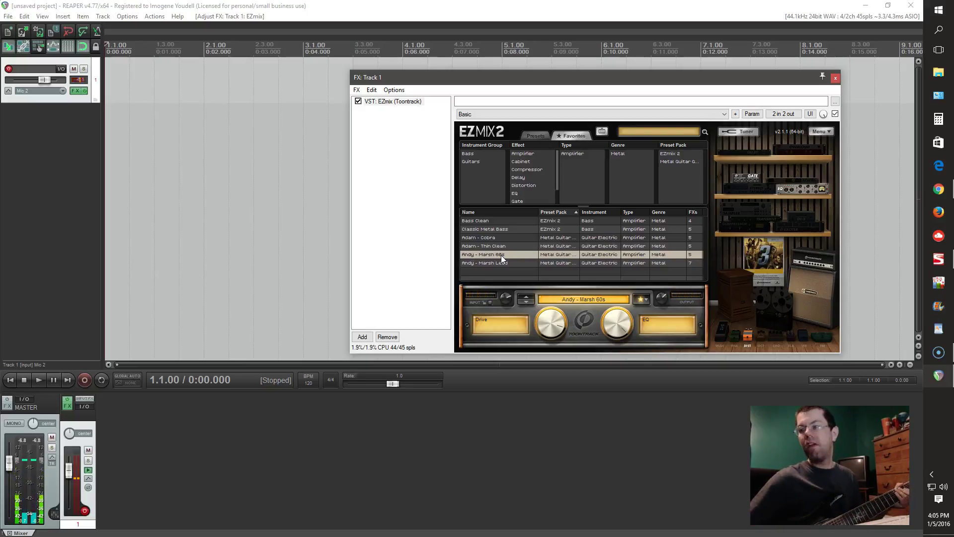
pyautogui.click(497, 237)
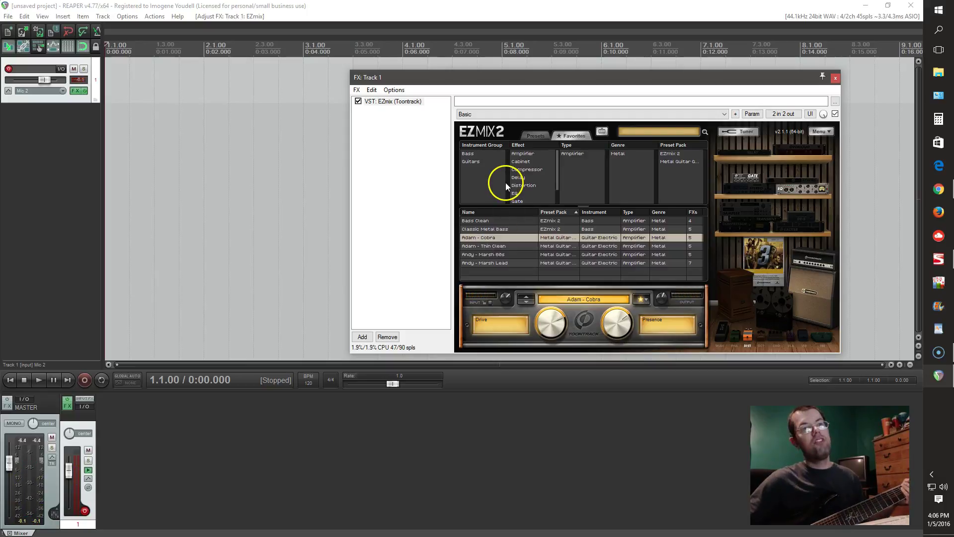
pyautogui.moveTo(552, 326); pyautogui.dragTo(556, 327)
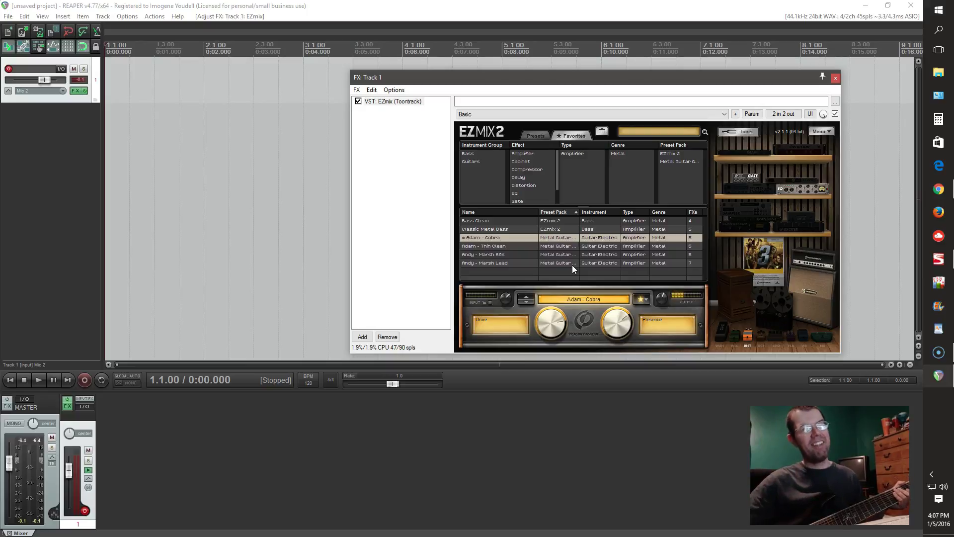
pyautogui.click(500, 263)
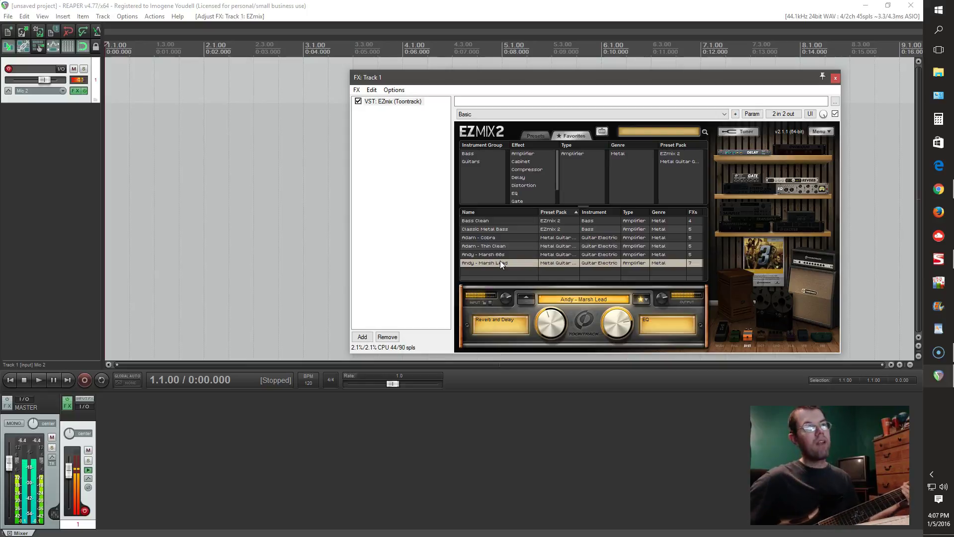
pyautogui.click(496, 246)
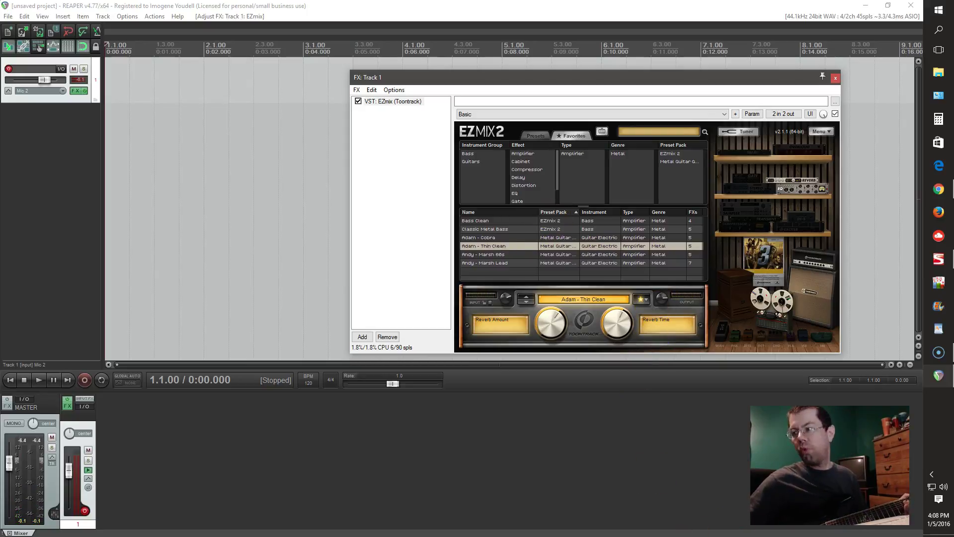
# Return to the full preset list and audition Andy - 51 UK and Andy - 51 Dark.
pyautogui.click(538, 135)
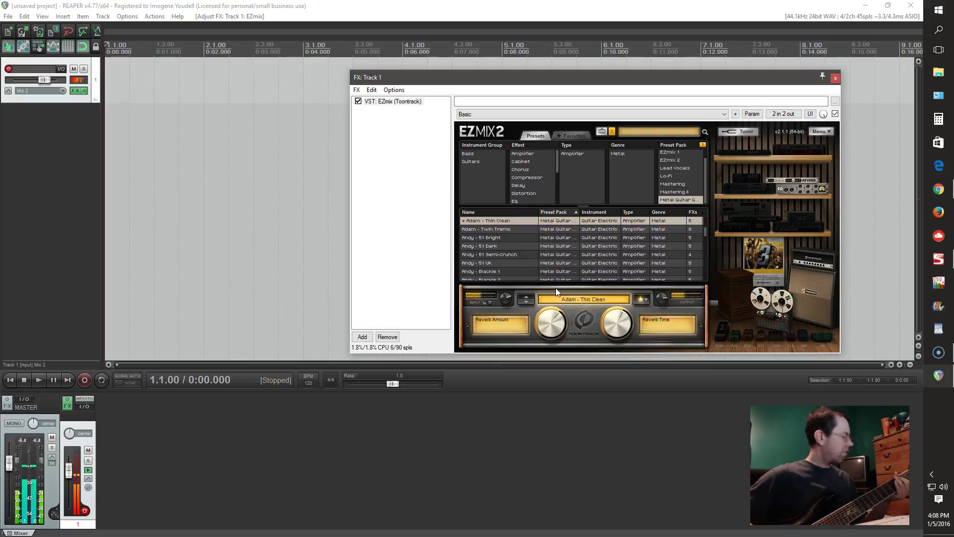
pyautogui.click(491, 262)
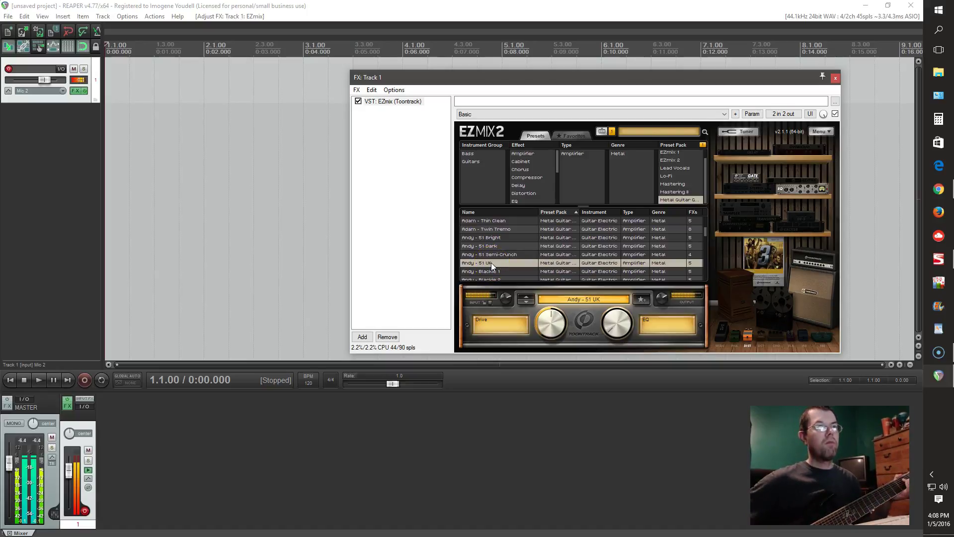
pyautogui.click(492, 247)
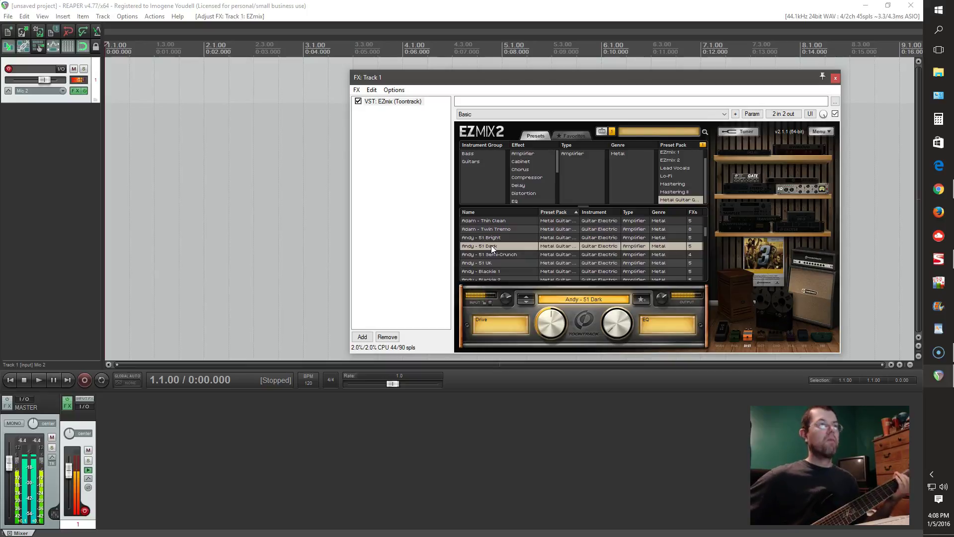
pyautogui.click(499, 263)
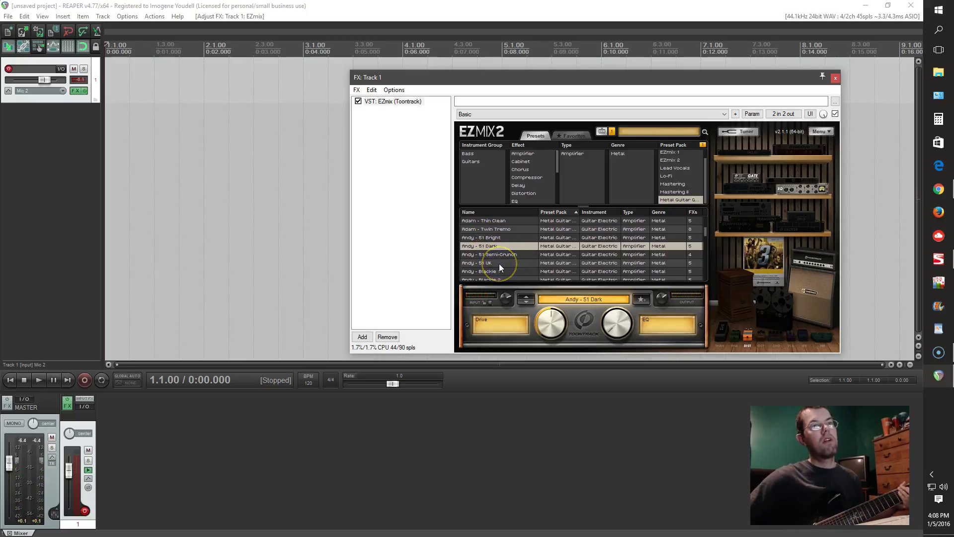
# Audition the guitar amplifier presets Andy - Blackie 1 and Andy - Blackie 2.
pyautogui.scroll(-1, 499, 263)
pyautogui.click(501, 257)
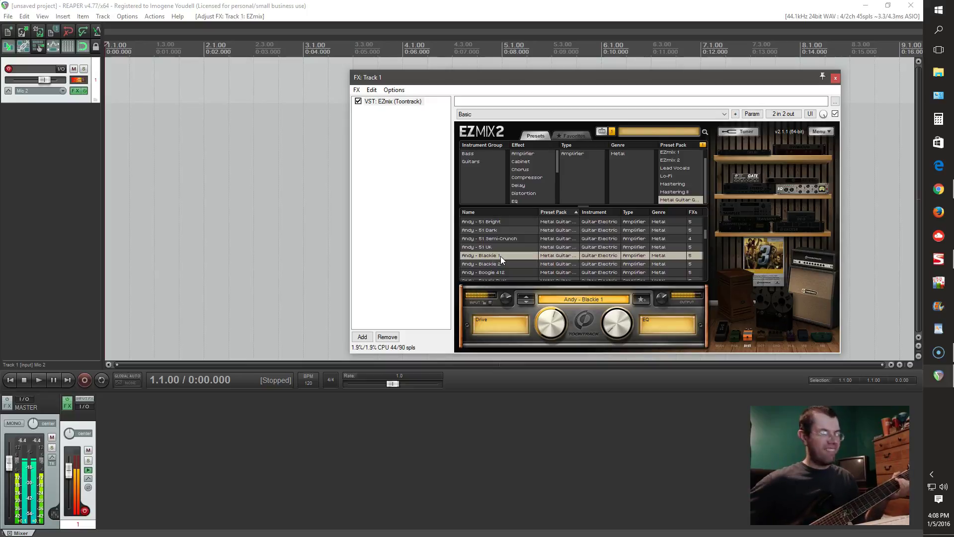
pyautogui.click(501, 258)
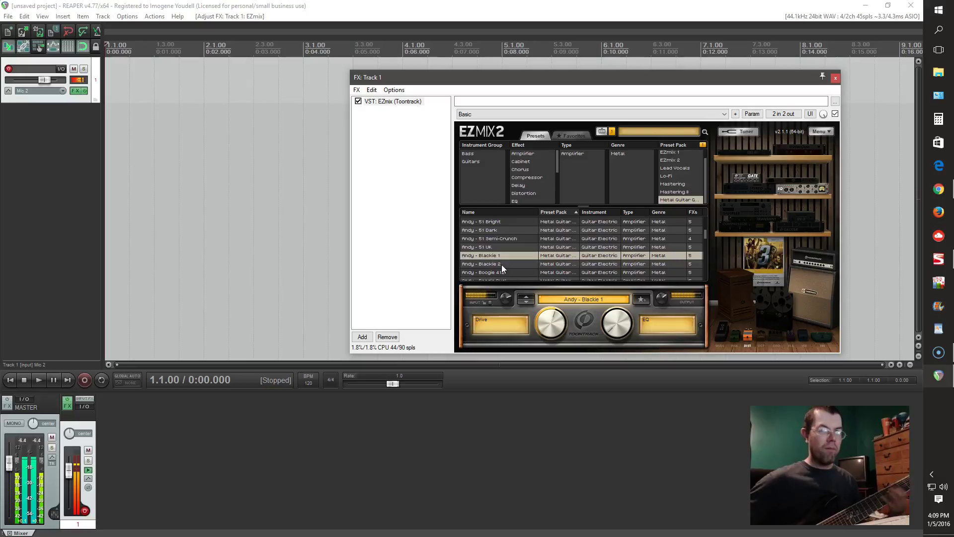
pyautogui.click(490, 264)
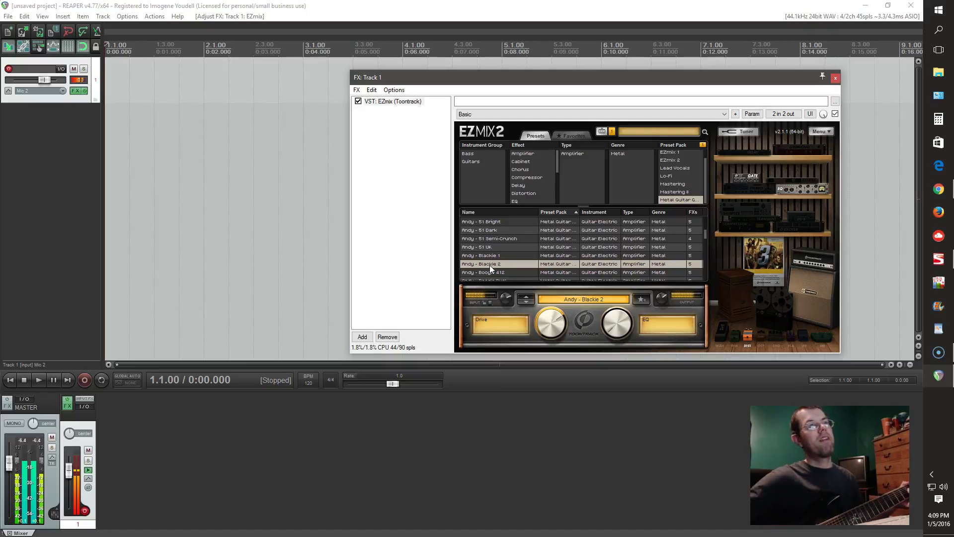
# Load the preset Andy - Boogie 412 and adjust its Drive amount.
pyautogui.scroll(-1, 506, 251)
pyautogui.click(506, 256)
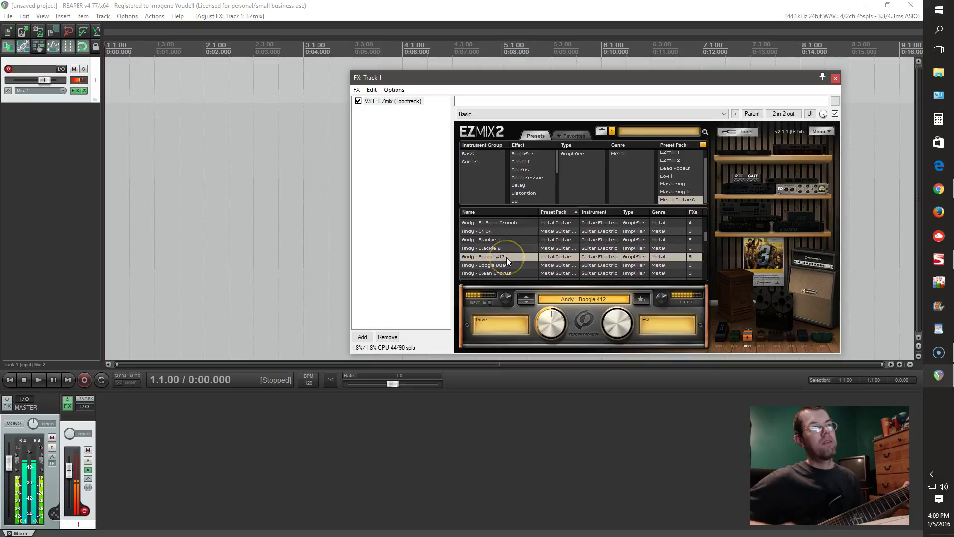
pyautogui.moveTo(550, 328); pyautogui.dragTo(553, 332)
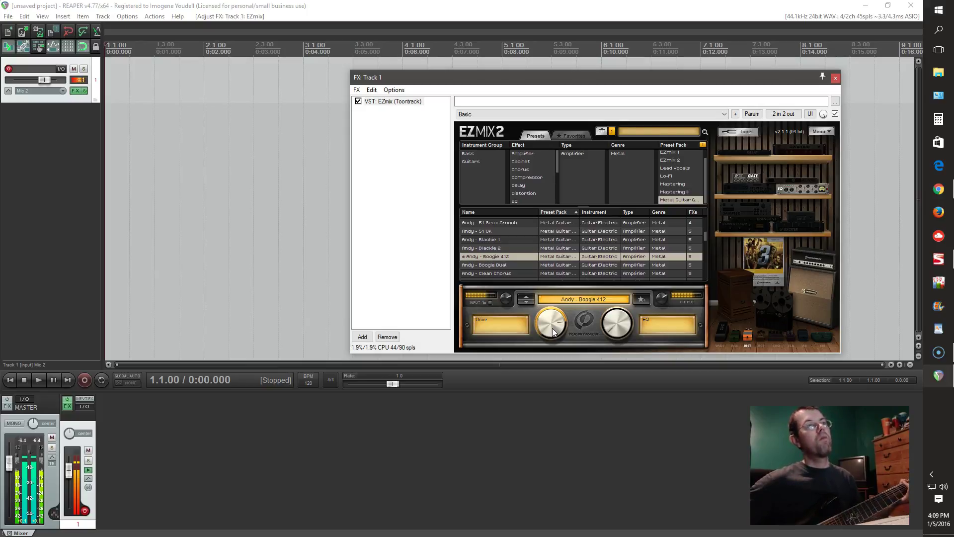
# Audition the presets Andy - Clean Chorus, Andy - Lead 1 and Andy - Lead 2.
pyautogui.click(510, 272)
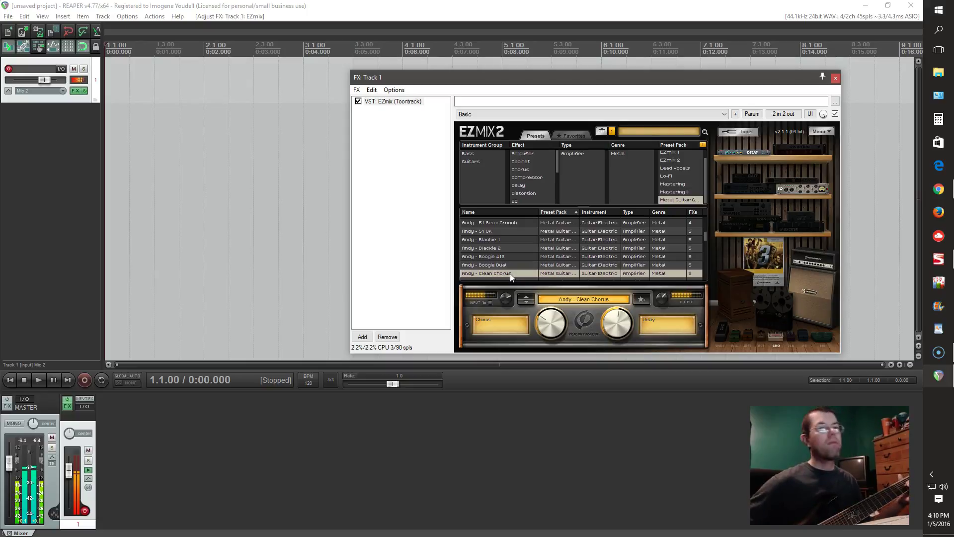
pyautogui.scroll(-1, 535, 273)
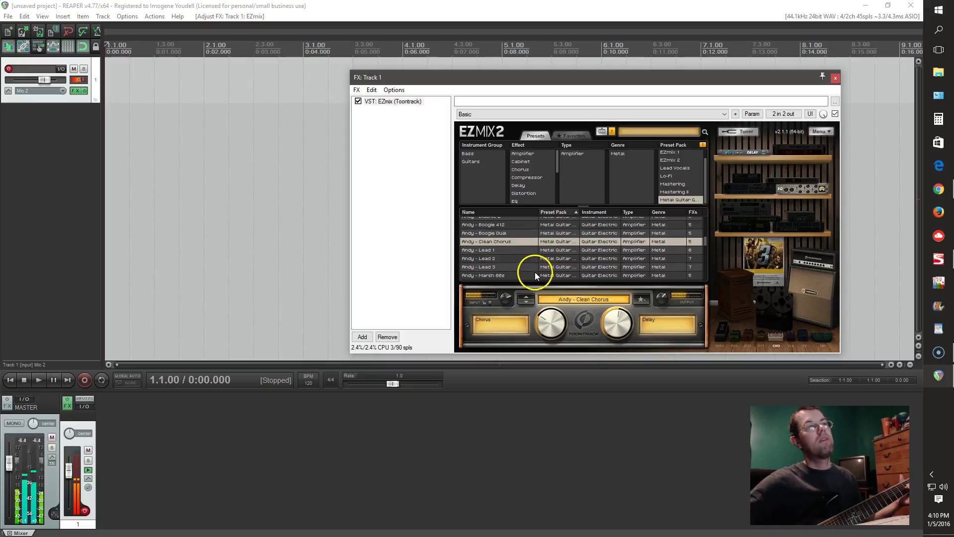
pyautogui.click(488, 250)
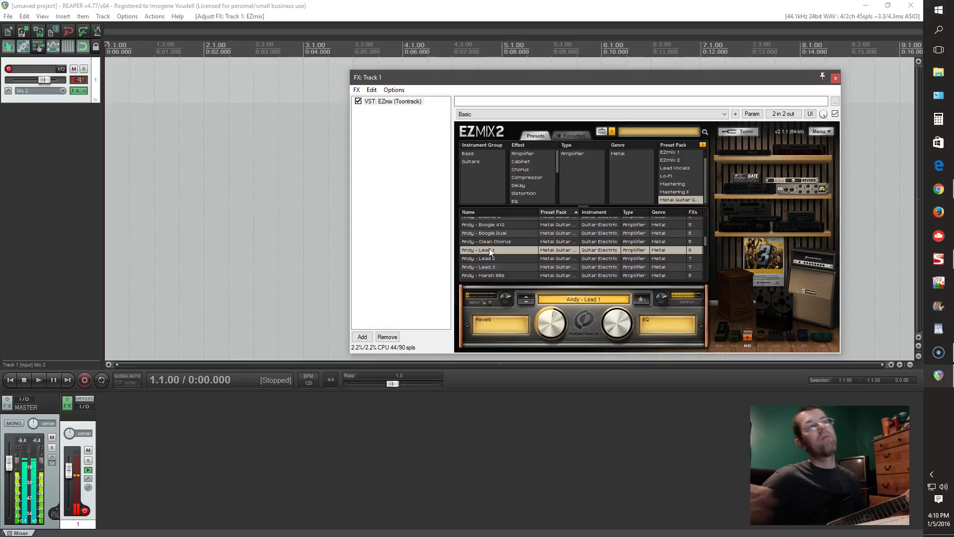
pyautogui.click(487, 257)
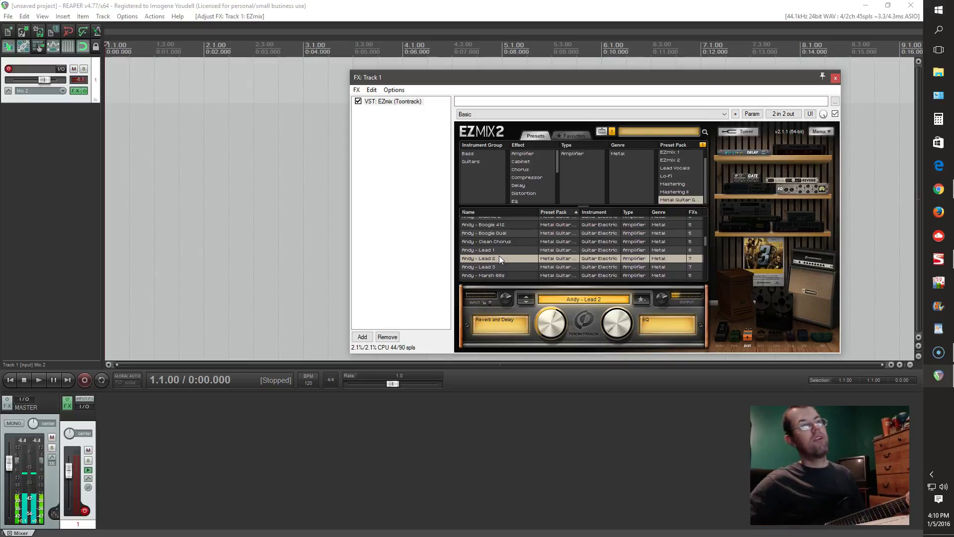
# Try the preset Keith - Cowboy and switch to Keith - Dimed Lead.
pyautogui.scroll(-1, 505, 269)
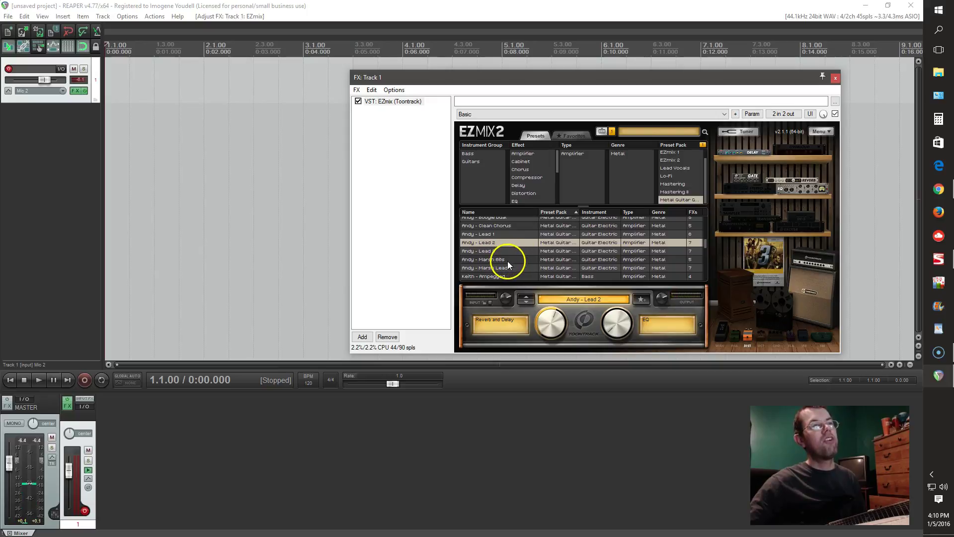
pyautogui.scroll(-1, 498, 272)
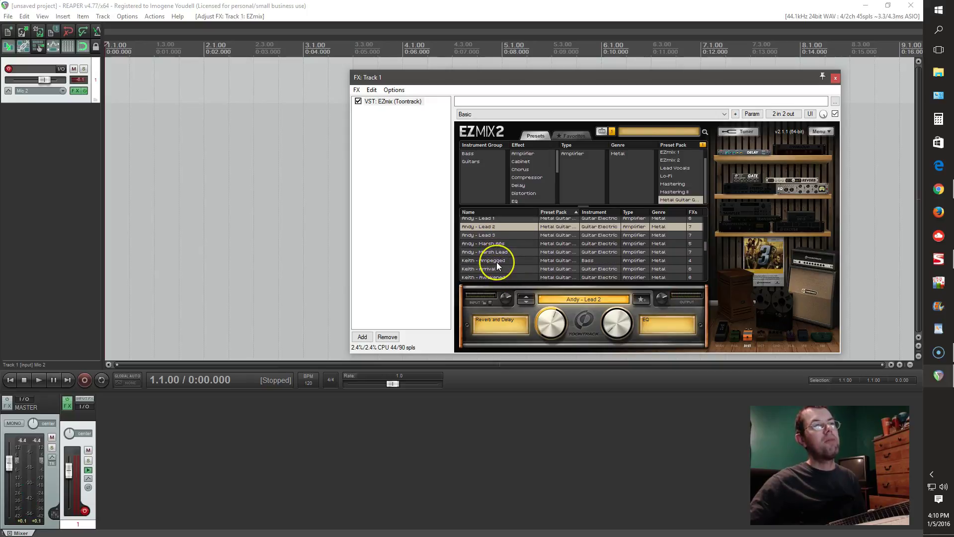
pyautogui.scroll(-1, 502, 266)
pyautogui.scroll(-2, 507, 261)
pyautogui.click(504, 255)
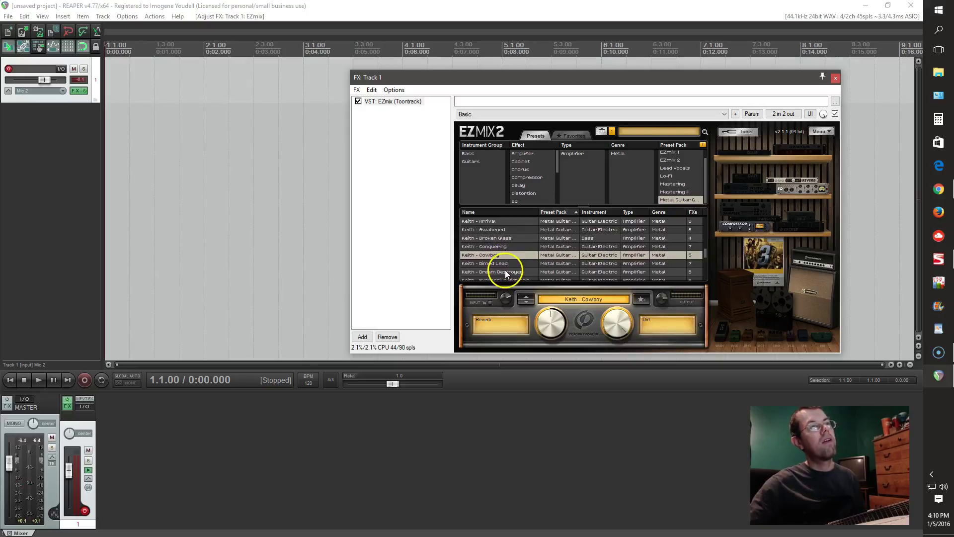
pyautogui.click(512, 262)
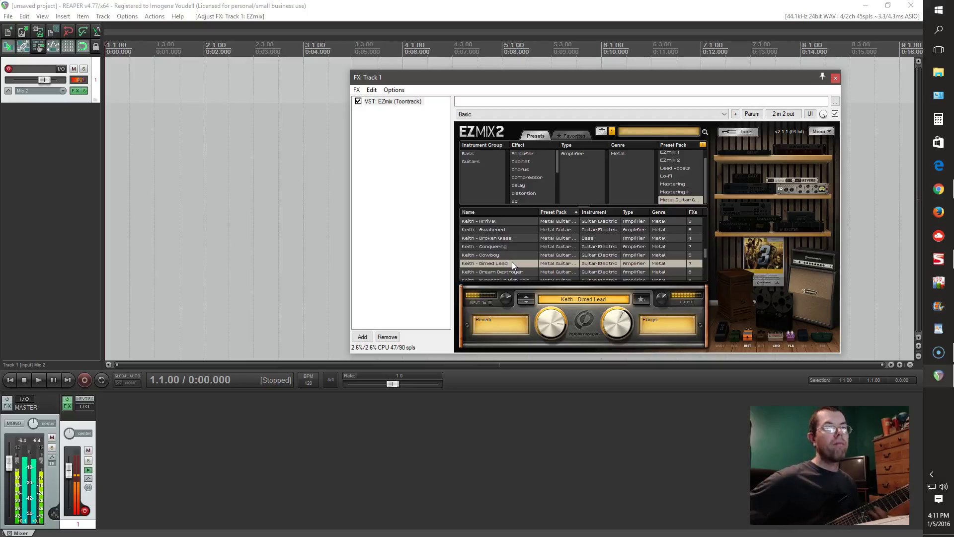
pyautogui.scroll(-1, 511, 261)
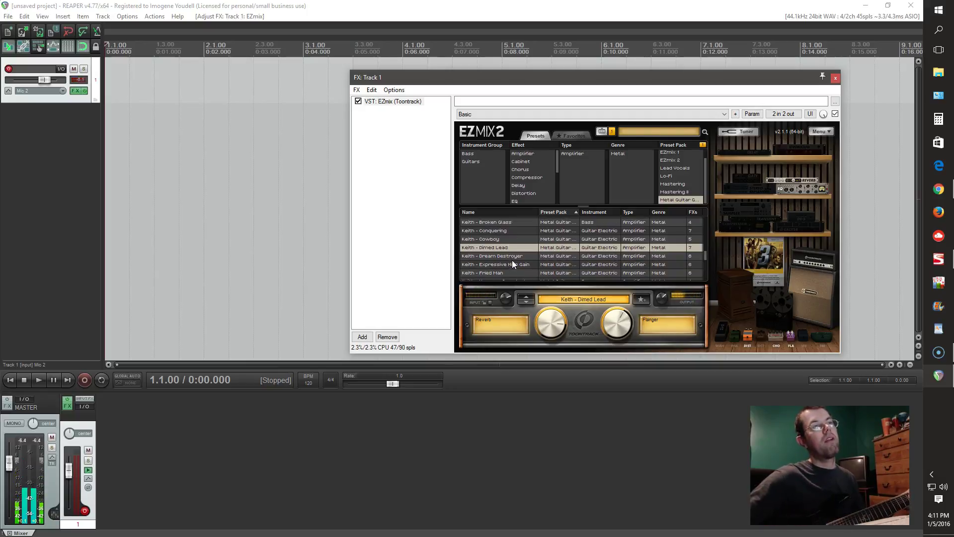
# Audition the guitar amplifier presets Keith - Dream Destroyer, Keith - Expressive High Gain and Keith - Fried Man.
pyautogui.click(510, 255)
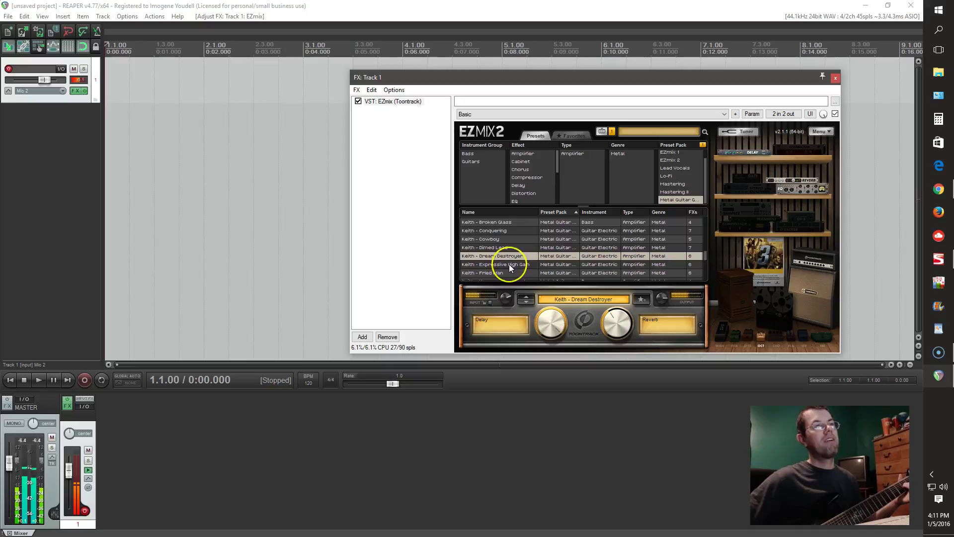
pyautogui.click(509, 264)
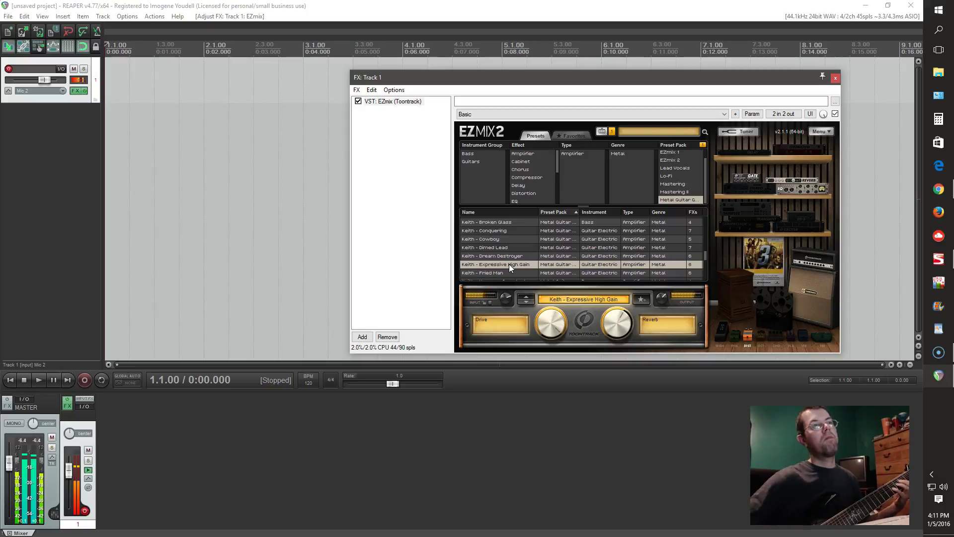
pyautogui.scroll(-1, 509, 264)
pyautogui.click(509, 258)
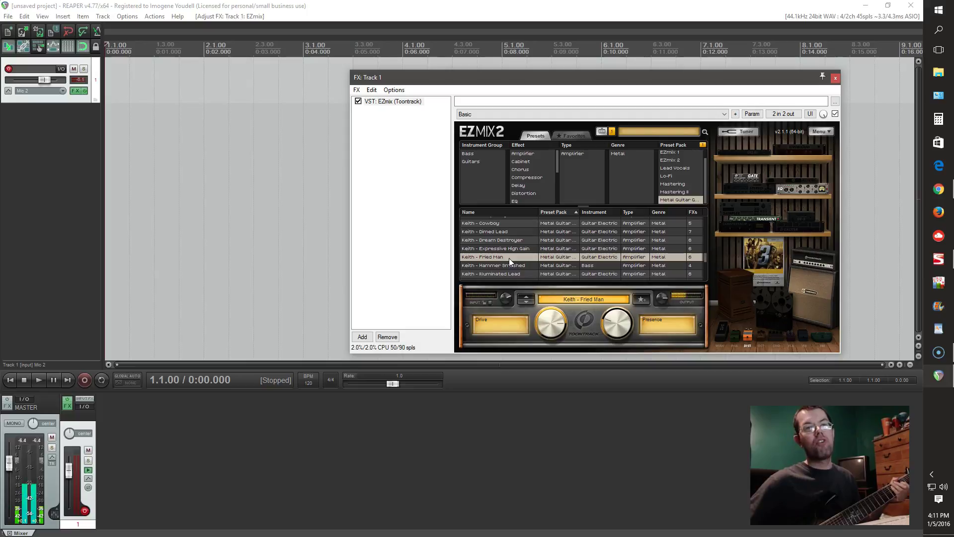
# Audition the presets Keith - Illuminated Lead, Keith - Nuclear Clean and Ola - 80s Thrash.
pyautogui.scroll(-1, 508, 257)
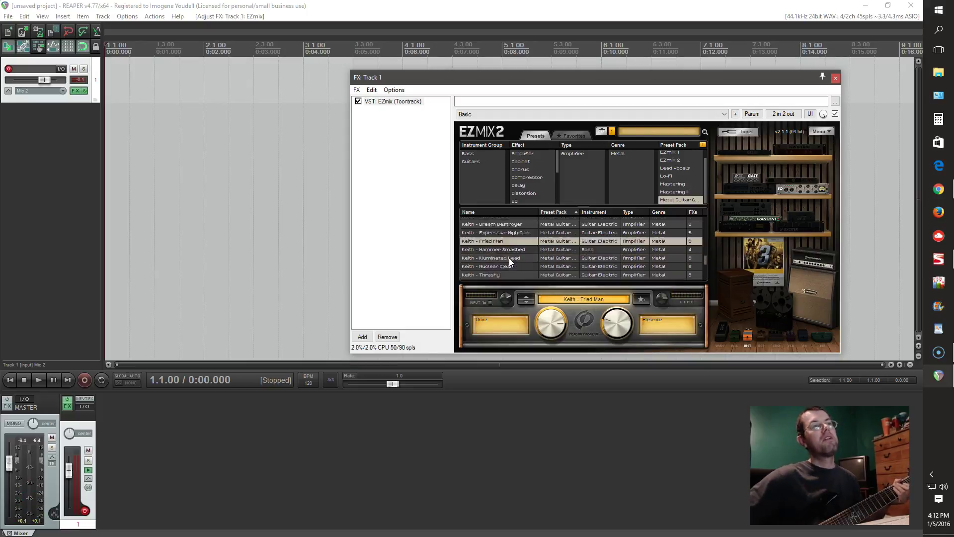
pyautogui.click(508, 249)
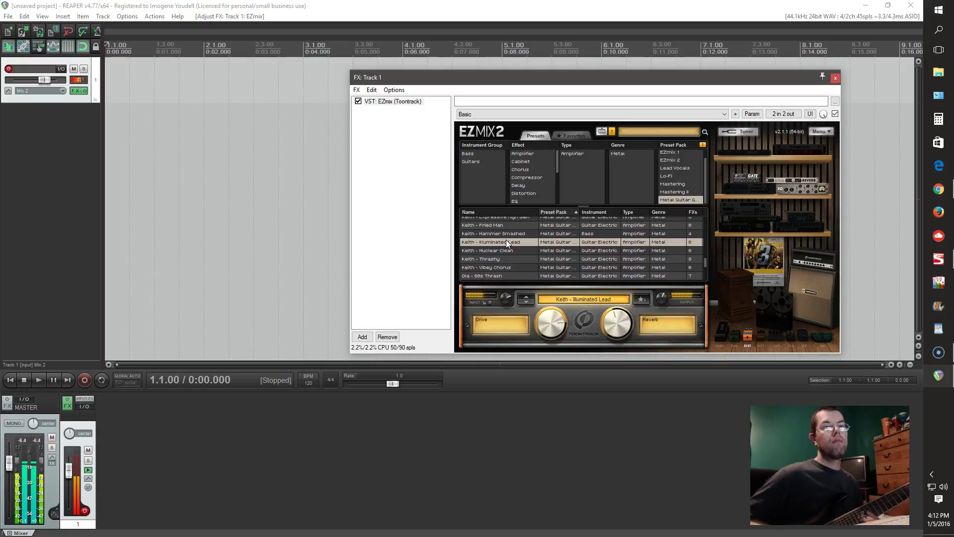
pyautogui.click(508, 250)
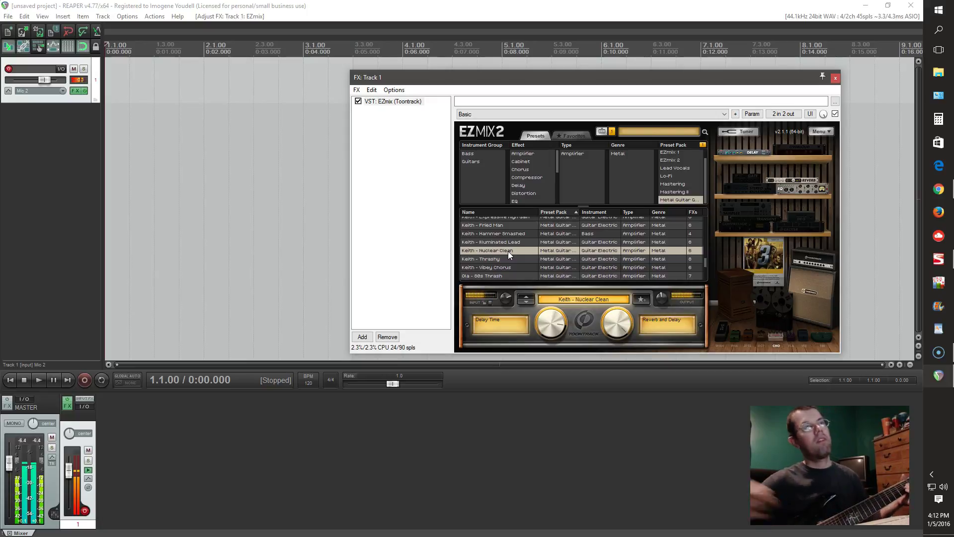
pyautogui.scroll(-2, 524, 268)
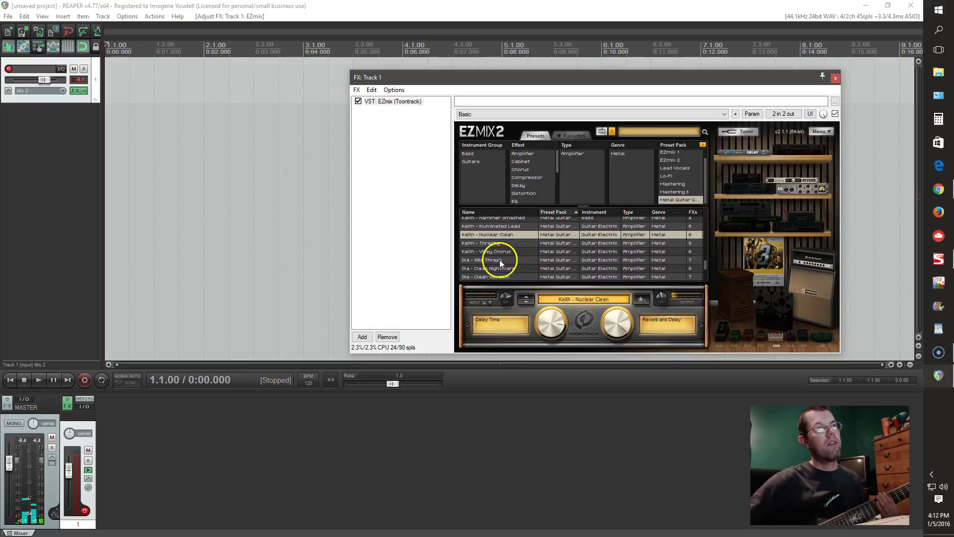
pyautogui.click(500, 261)
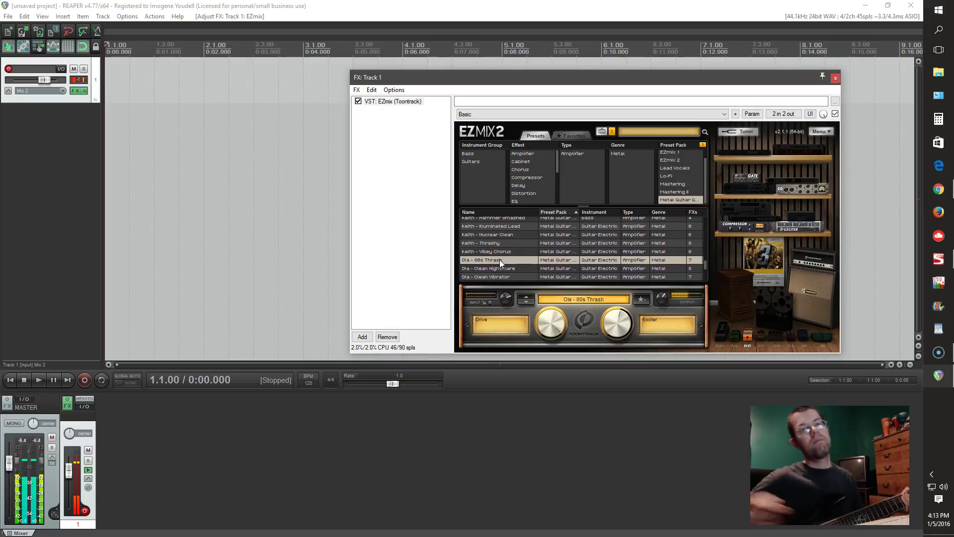
# Load the preset Ola - Clean Nightmare and adjust its input level.
pyautogui.scroll(-2, 499, 259)
pyautogui.click(496, 237)
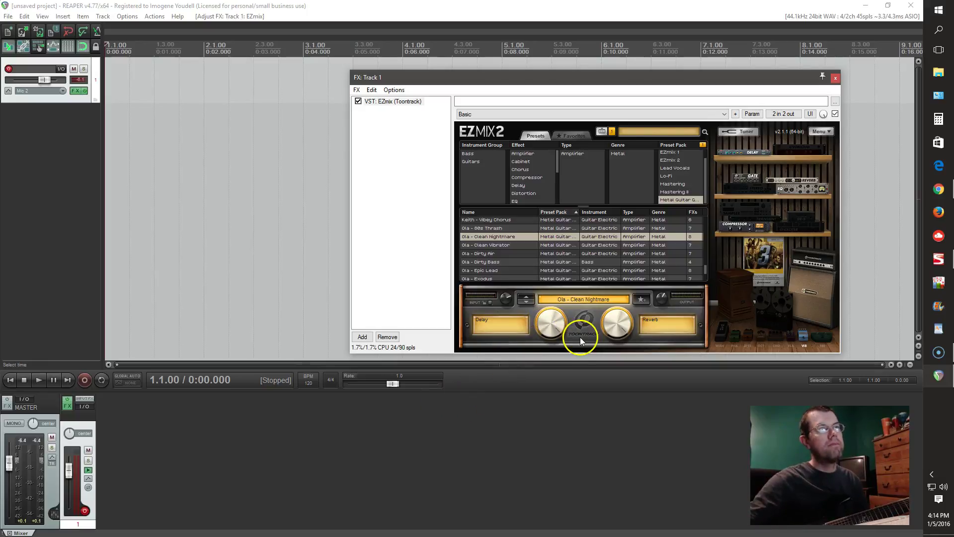
pyautogui.moveTo(502, 299); pyautogui.dragTo(505, 299)
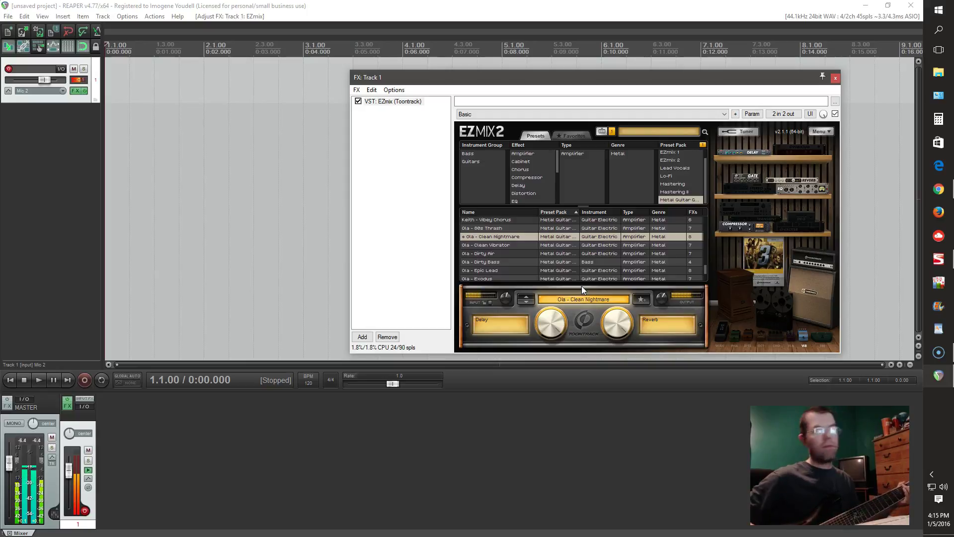
# Load the preset Ola - Feared Rhythm and adjust its Midrange amount.
pyautogui.scroll(-2, 584, 241)
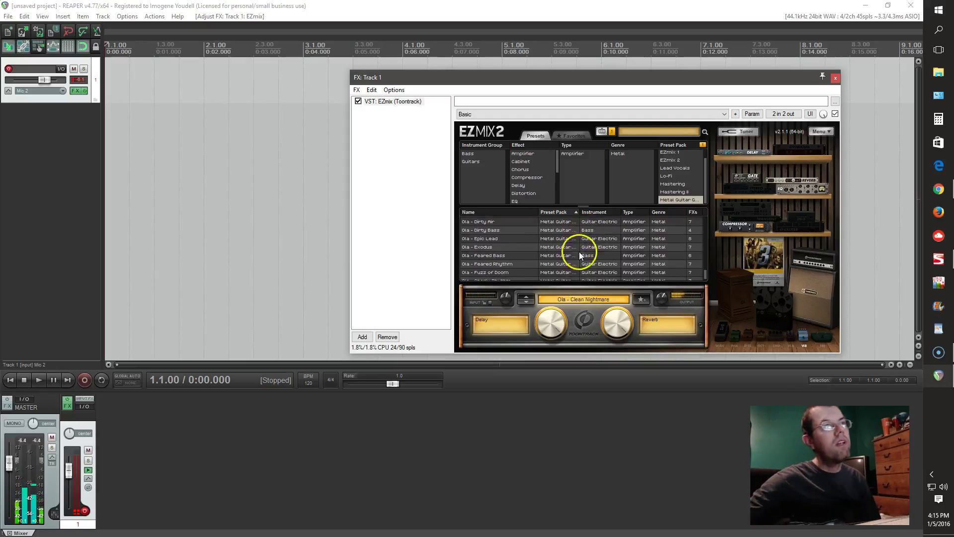
pyautogui.click(500, 259)
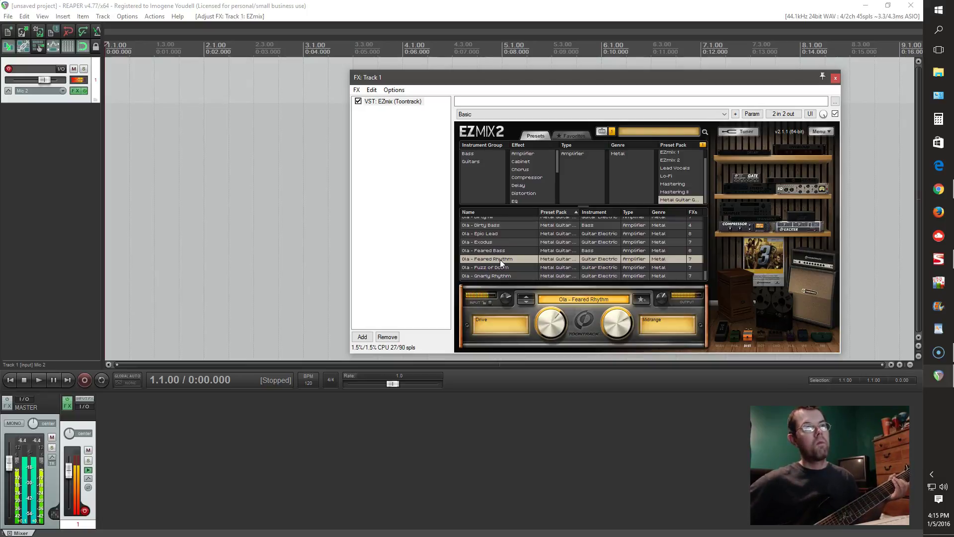
pyautogui.moveTo(613, 324); pyautogui.dragTo(612, 324)
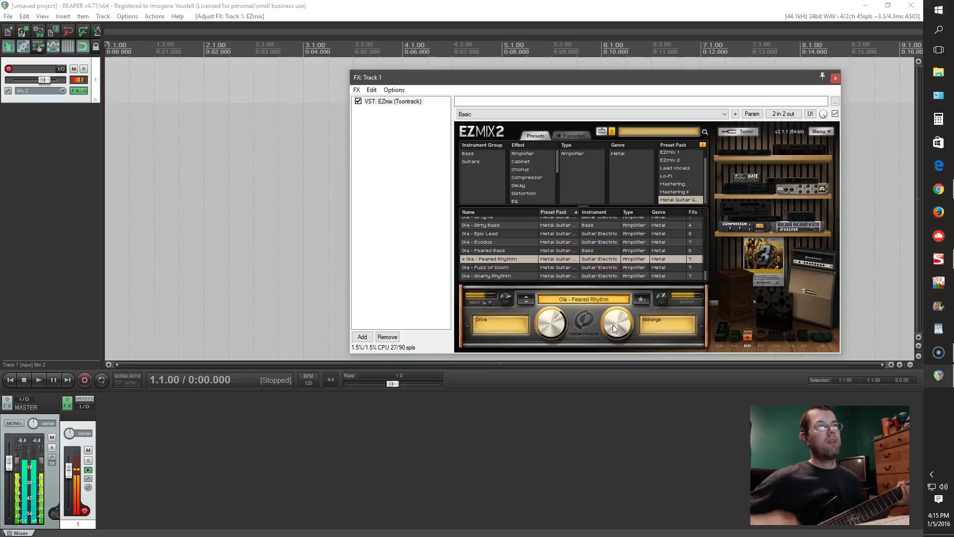
# Load the preset Ola - Epic Lead and close the effects window of track 1.
pyautogui.click(494, 235)
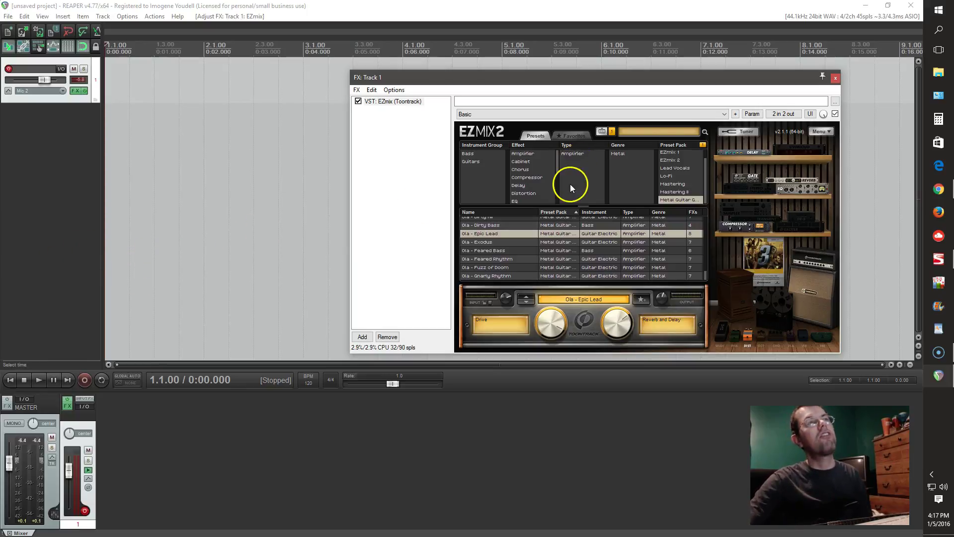
pyautogui.click(834, 80)
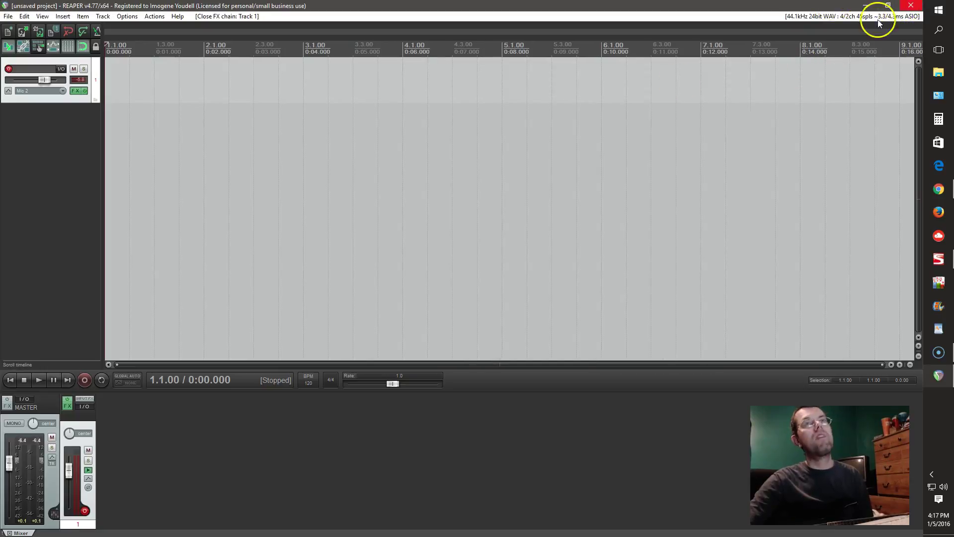
# Insert a new track below track 1 and look through its recording and input options.
pyautogui.rightClick(83, 128)
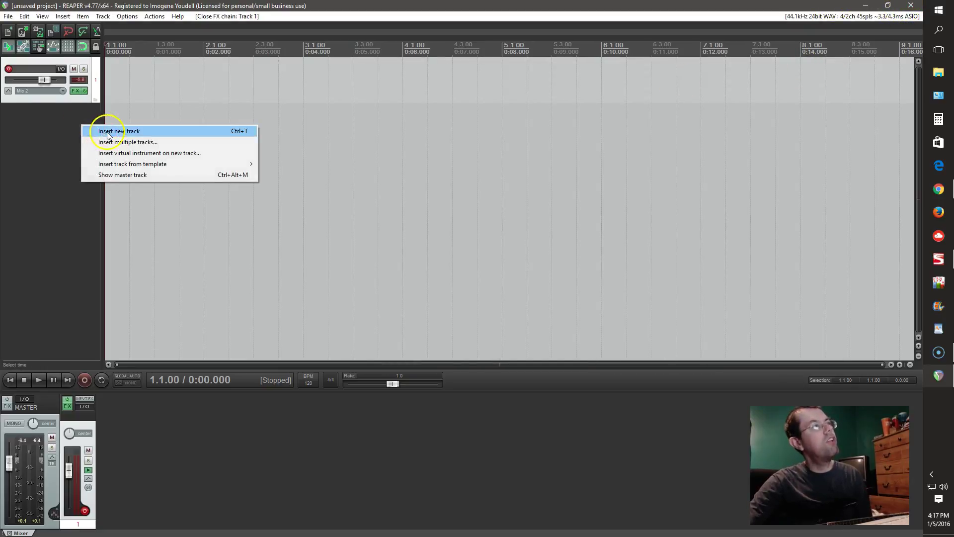
pyautogui.click(106, 131)
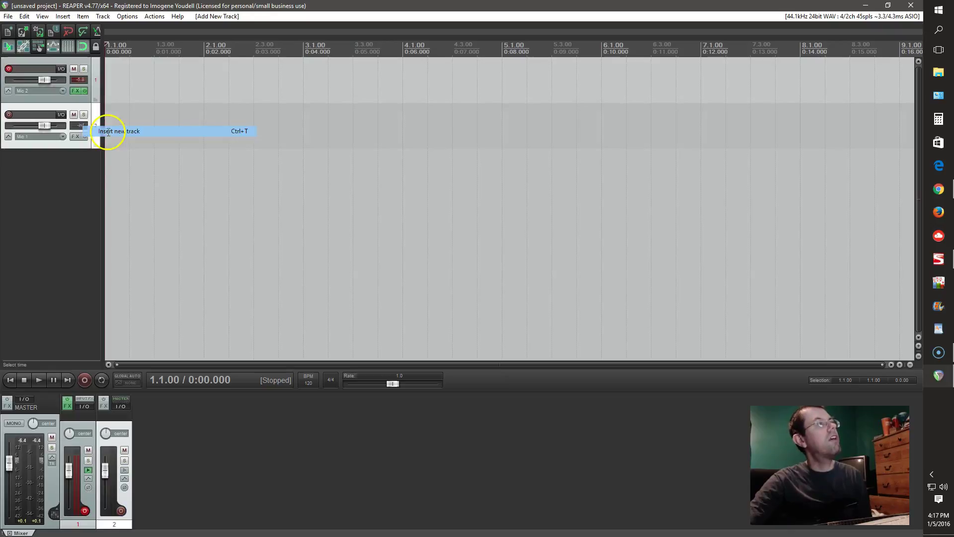
pyautogui.click(55, 136)
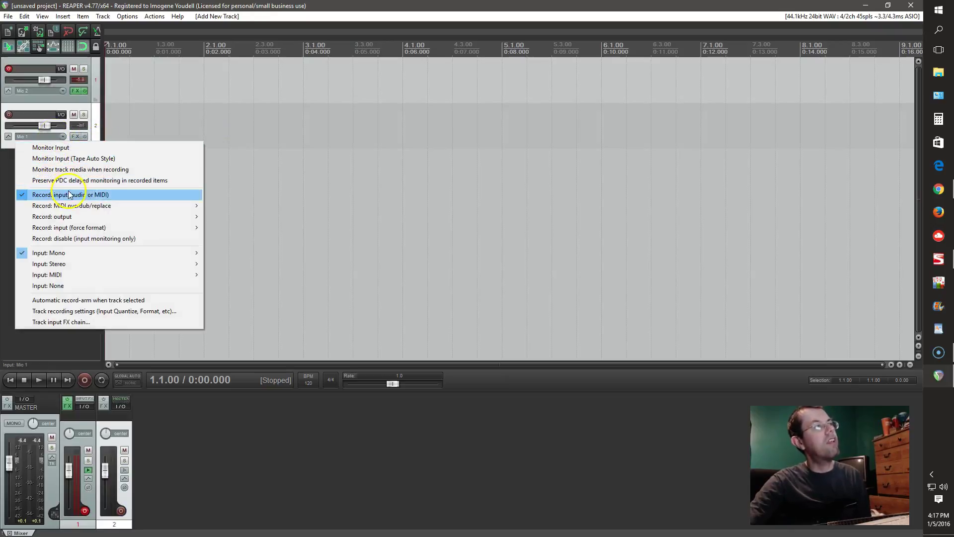
pyautogui.moveTo(196, 216)
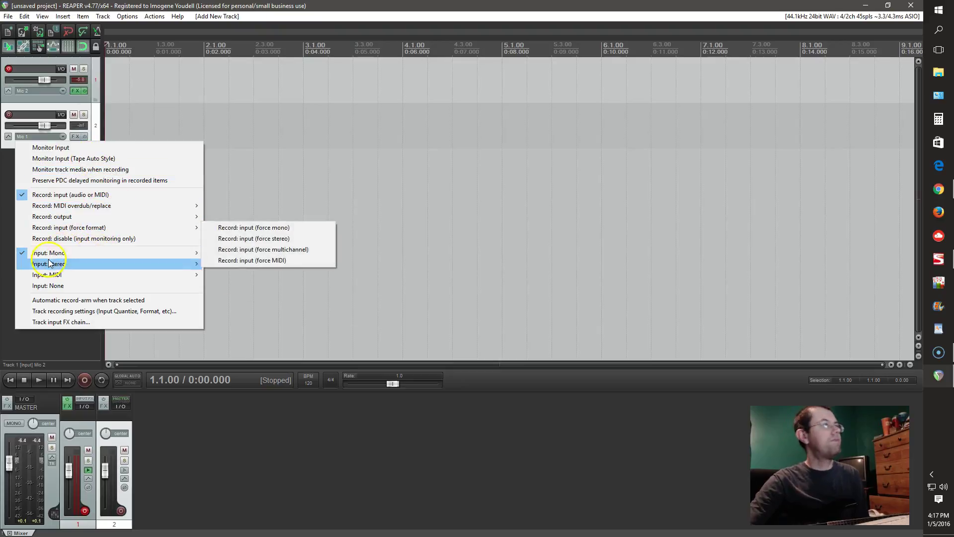
pyautogui.click(9, 196)
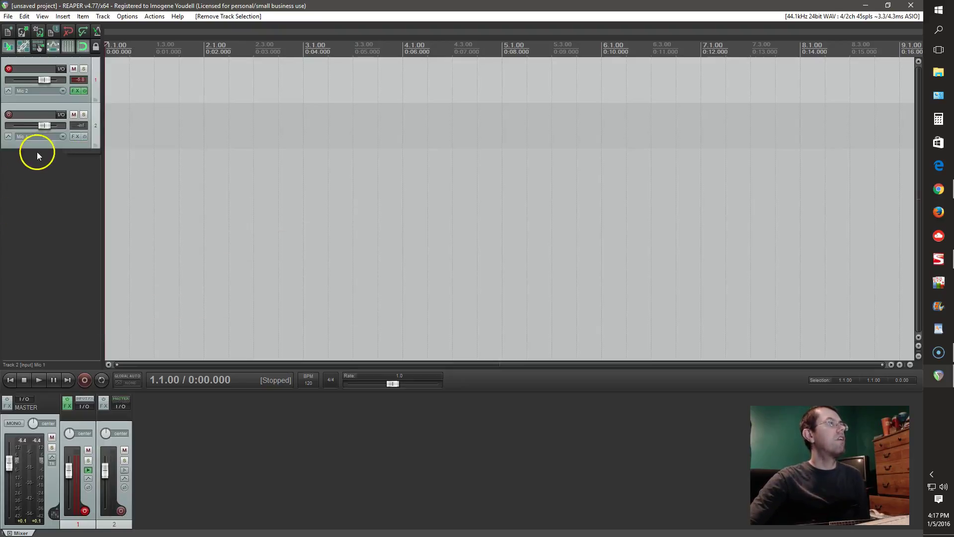
# Check the routing settings of track 2, close them and minimize the project window.
pyautogui.rightClick(32, 125)
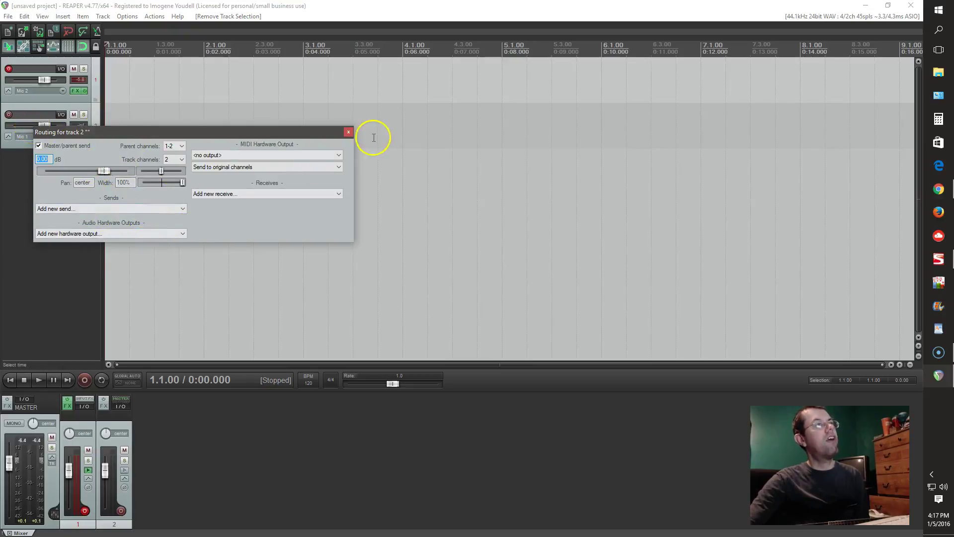
pyautogui.click(348, 132)
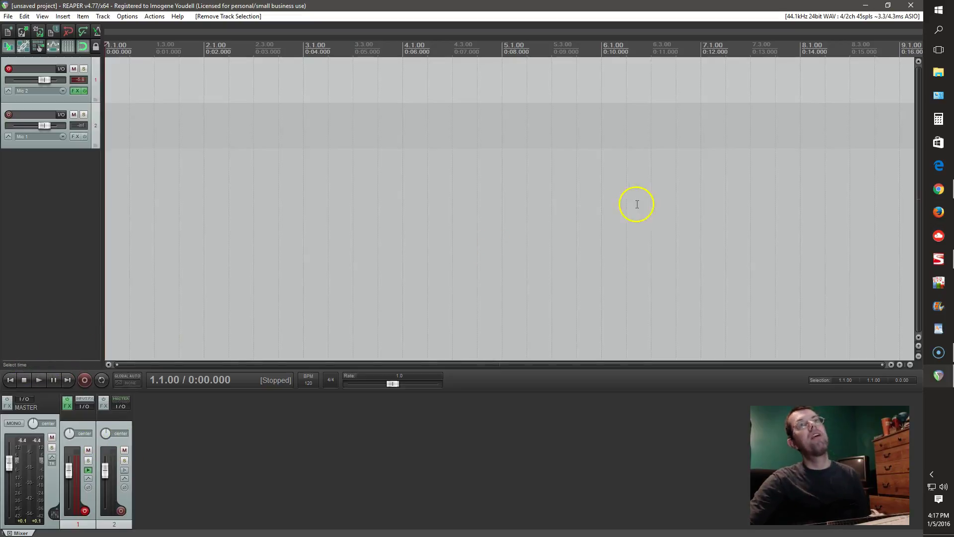
pyautogui.click(867, 6)
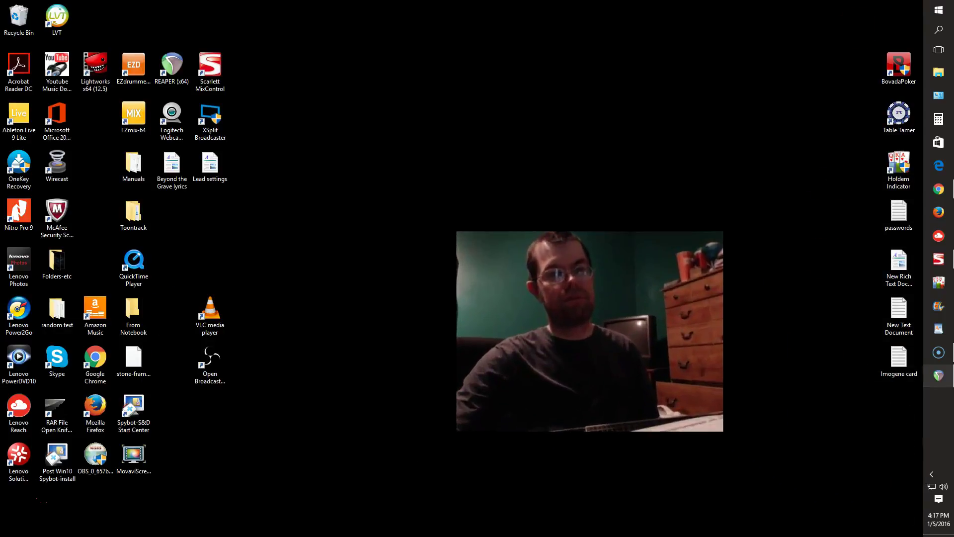